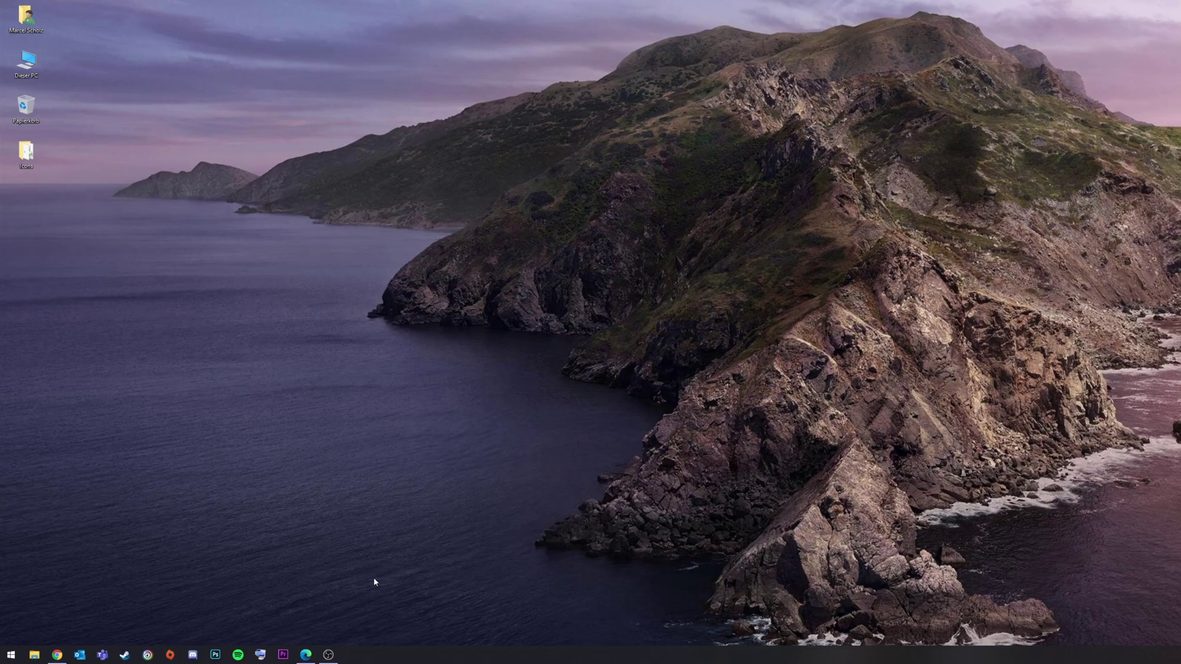
# - Switch to Microsoft Edge and log in to the FRITZ!Box interface by entering the account password
pyautogui.click(306, 656)
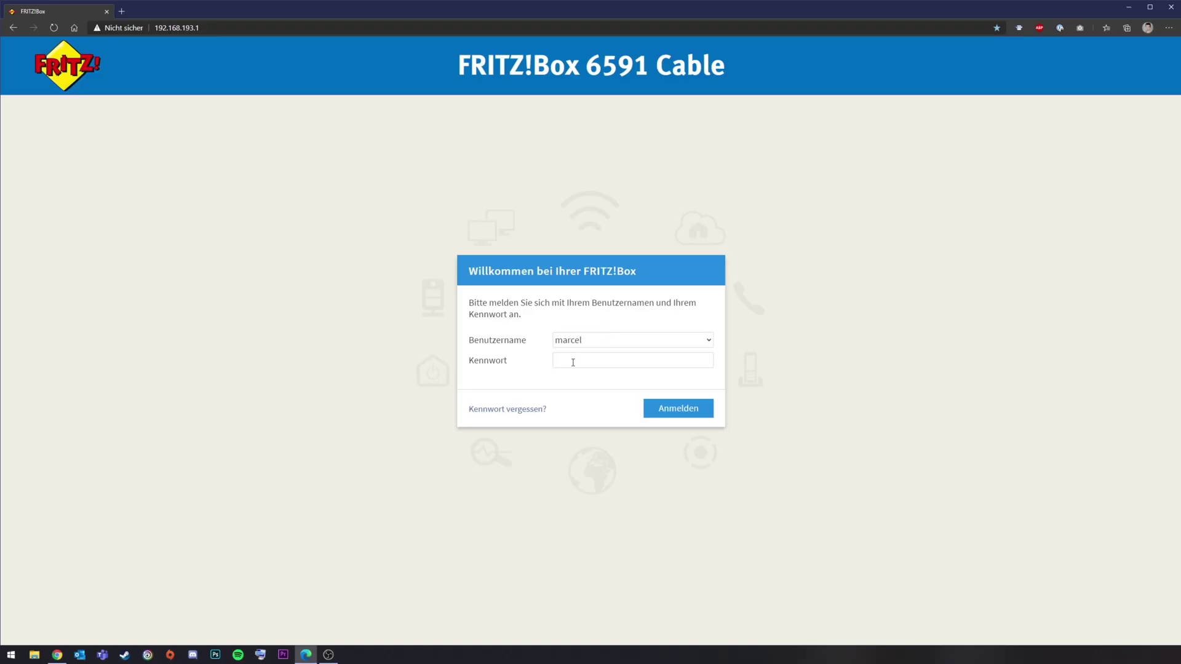
pyautogui.write('•••••')
pyautogui.press('Return')
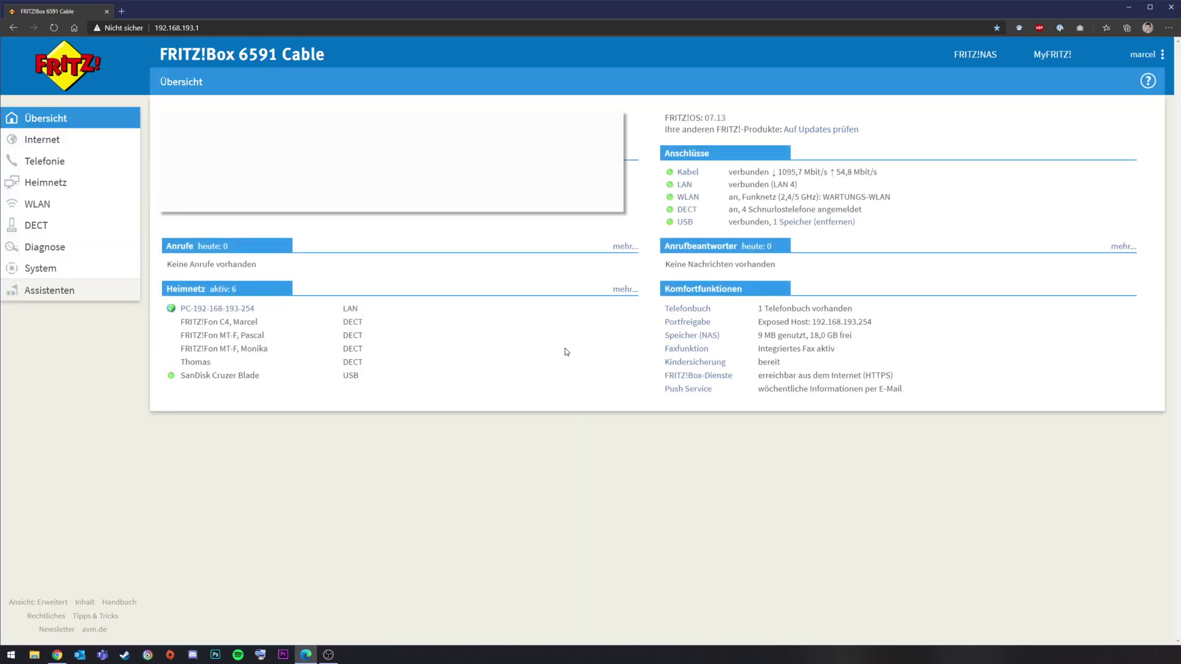
# - Review the home network's USB devices pages: the device overview, the USB settings and the USB remote connection
pyautogui.click(43, 183)
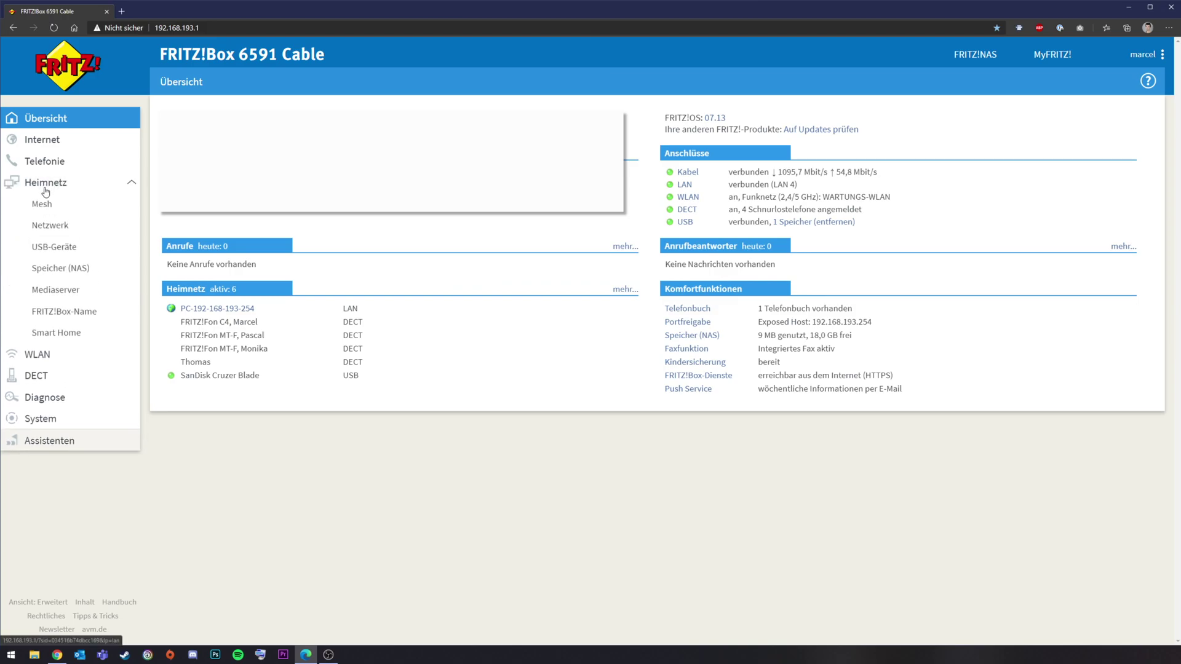
pyautogui.click(69, 248)
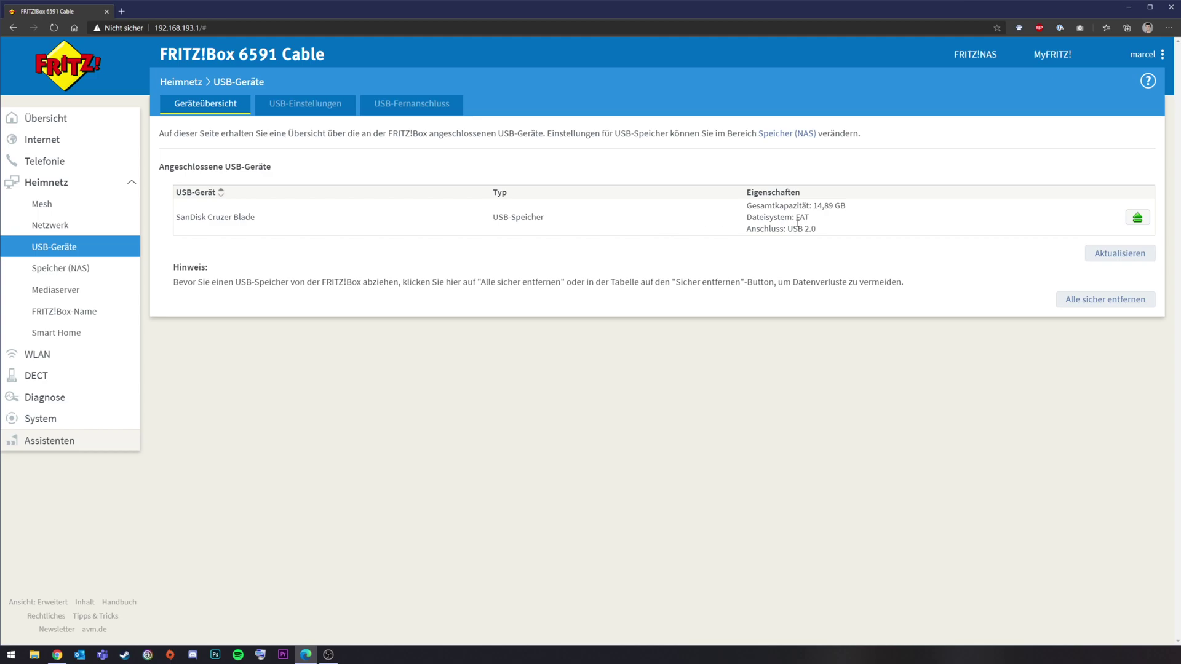
pyautogui.click(295, 106)
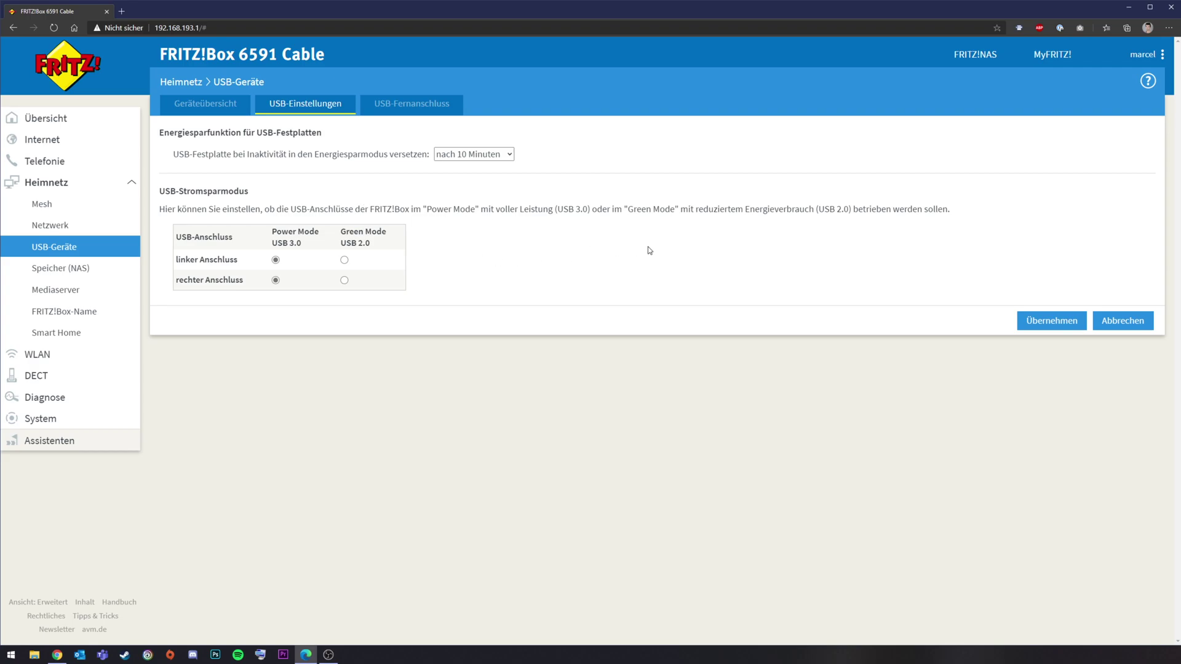
pyautogui.click(411, 104)
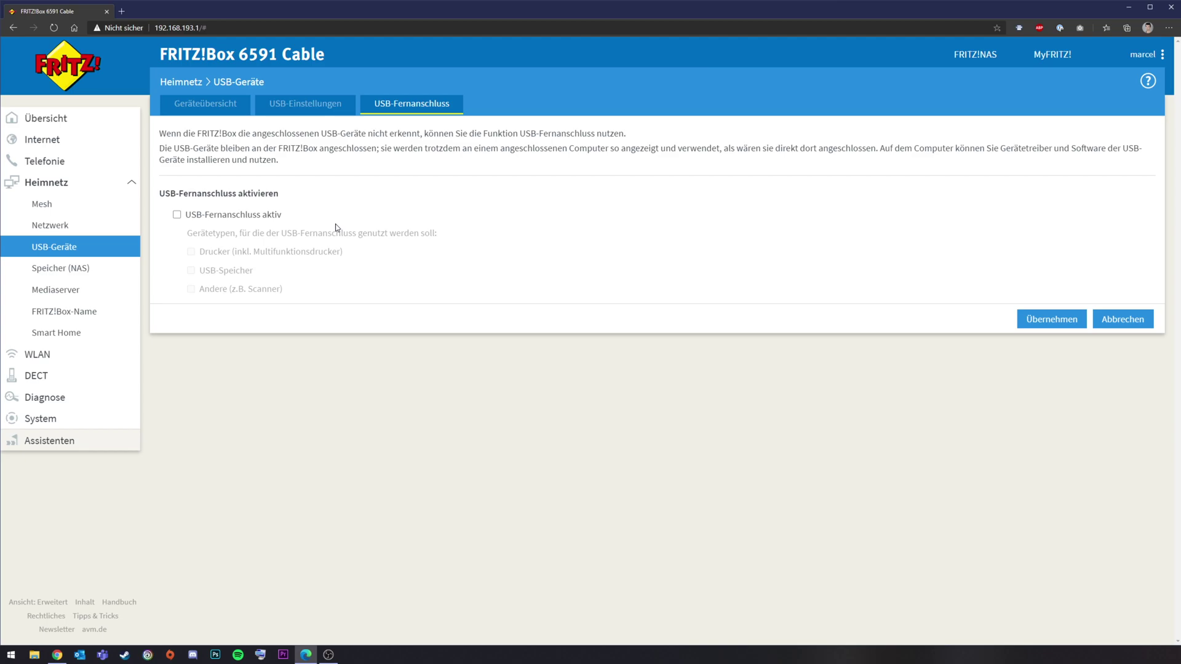
# - Inspect the NAS storage settings and the existing FRITZ!Box user's NAS access rights, including the directory sharing options, without changing them
pyautogui.click(64, 272)
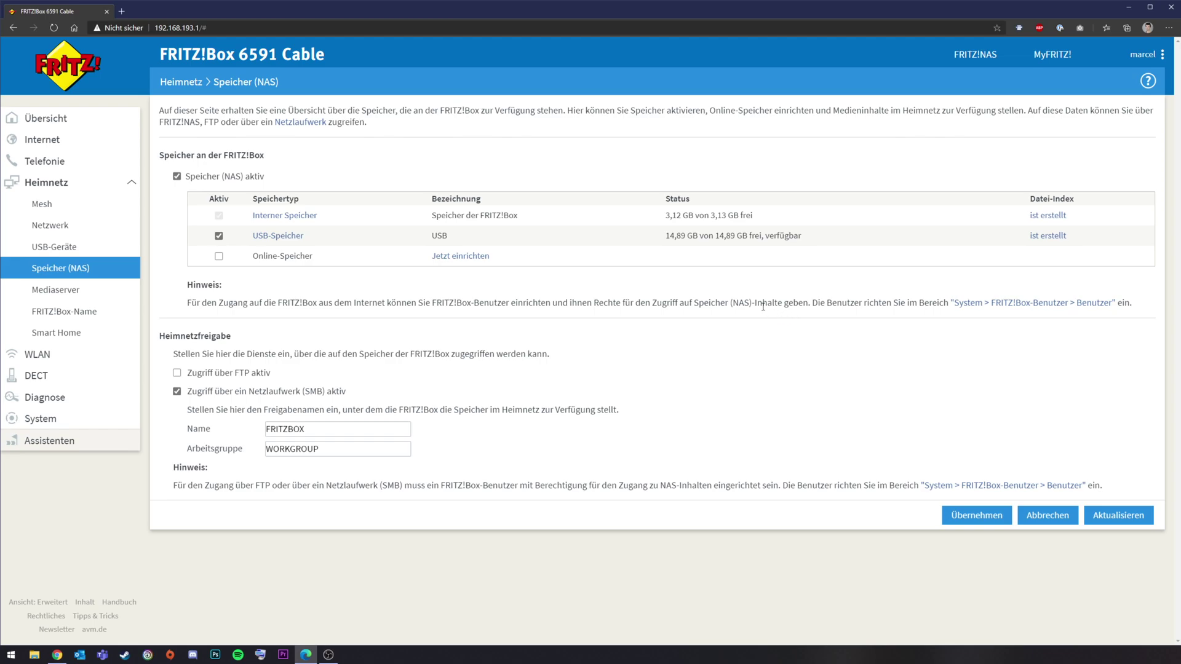
pyautogui.click(1023, 304)
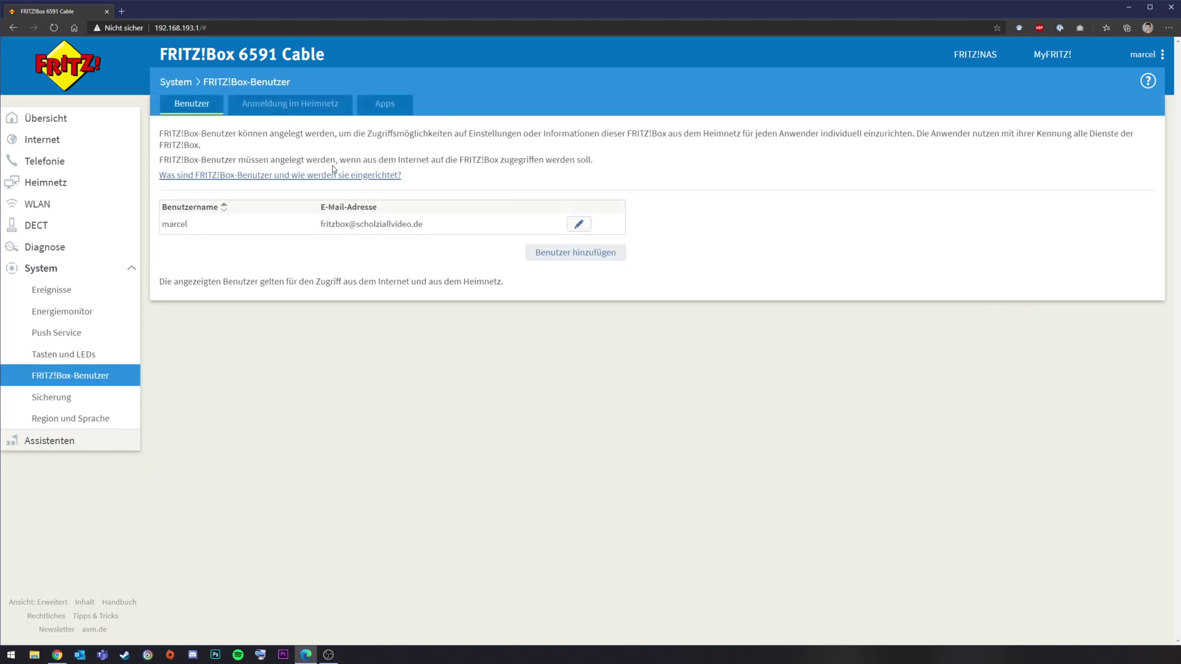
pyautogui.click(580, 225)
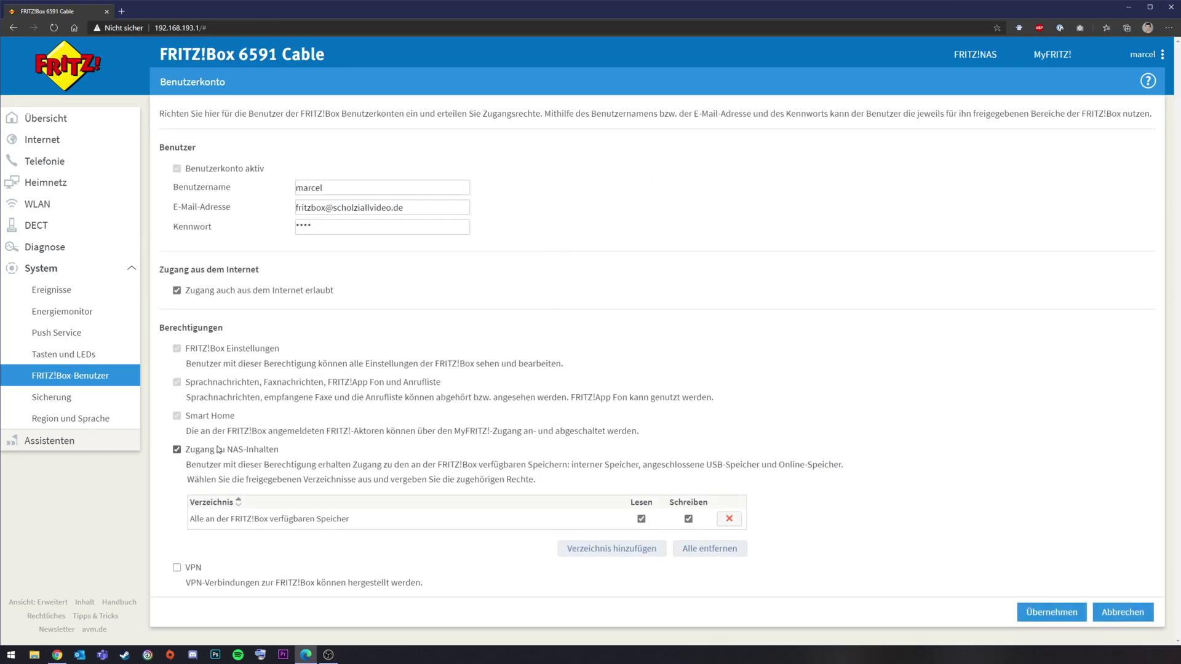
pyautogui.click(619, 550)
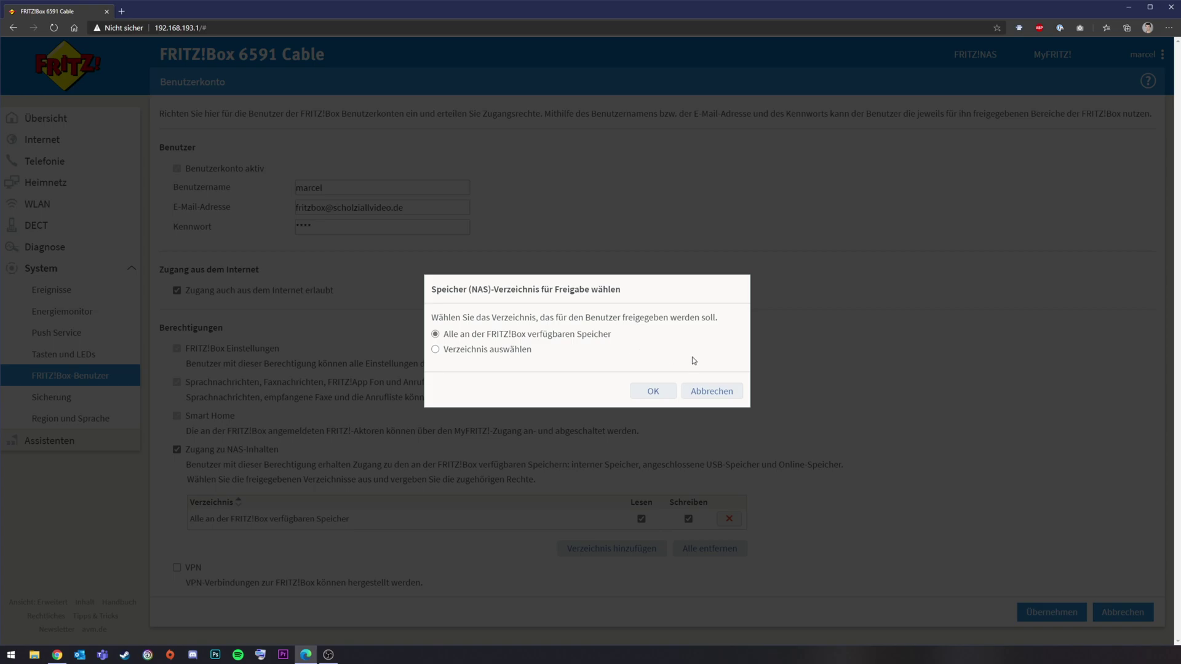
pyautogui.click(712, 392)
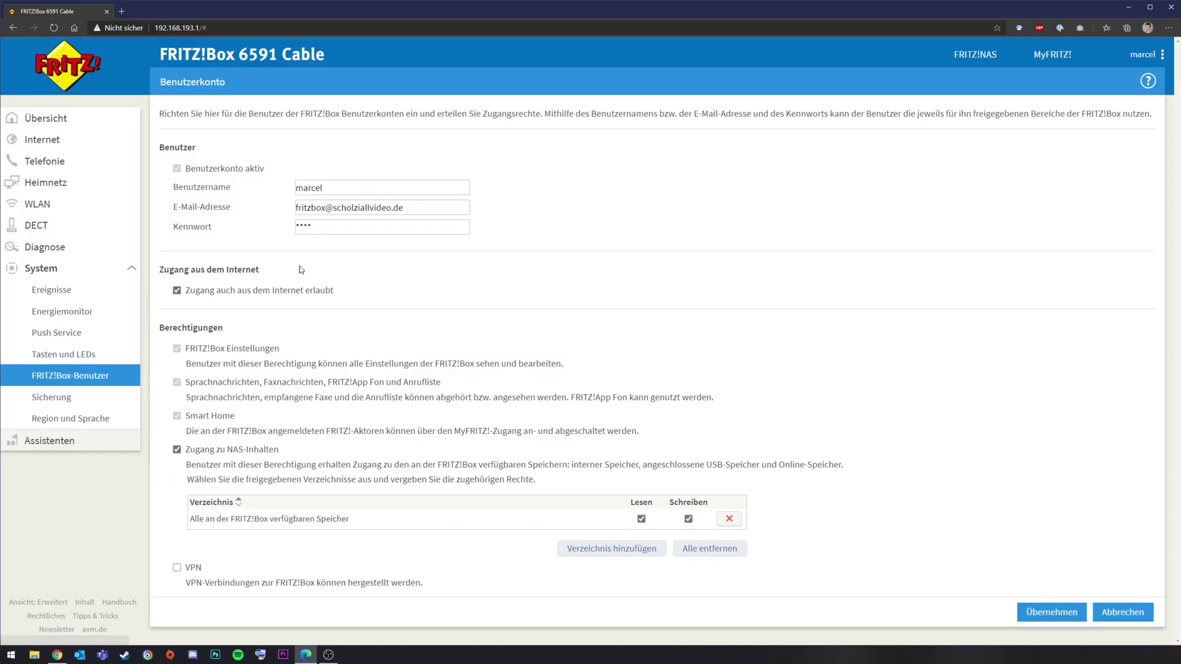
# - Return to the home network's NAS storage settings and check the share name for SMB network drive access
pyautogui.click(45, 187)
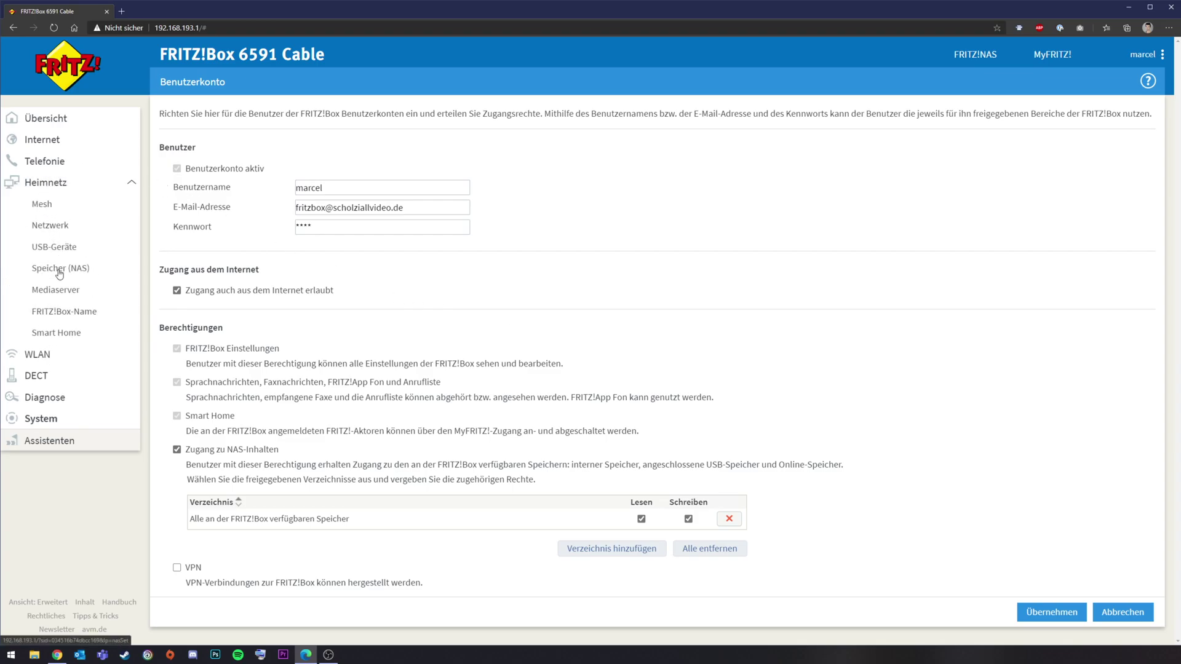
pyautogui.click(60, 267)
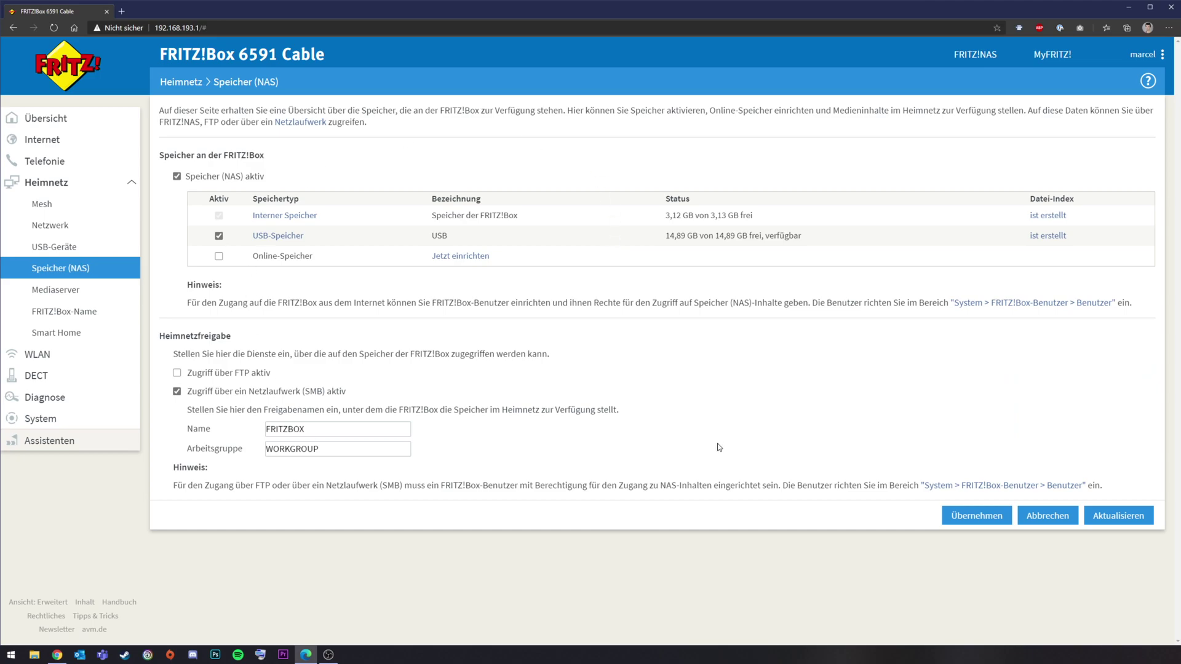
pyautogui.click(324, 431)
# - Minimize the browser and try to open the network path \\192.168.193.1 through the Windows Run dialog
pyautogui.click(306, 655)
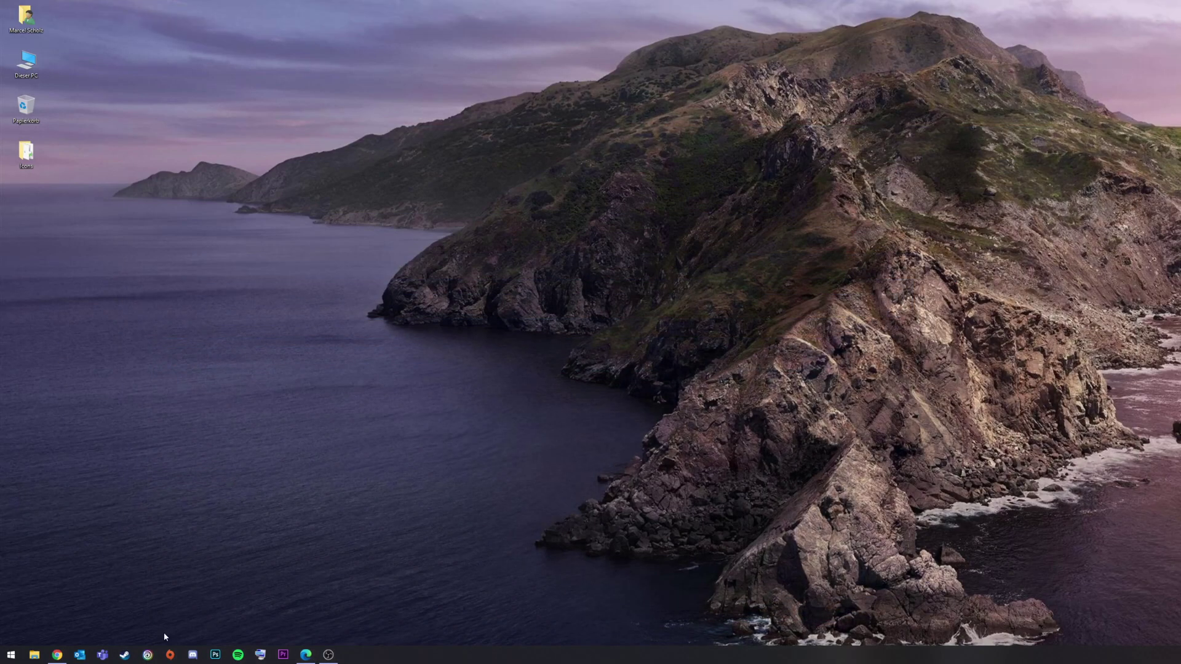
pyautogui.press('super+x')
pyautogui.click(24, 618)
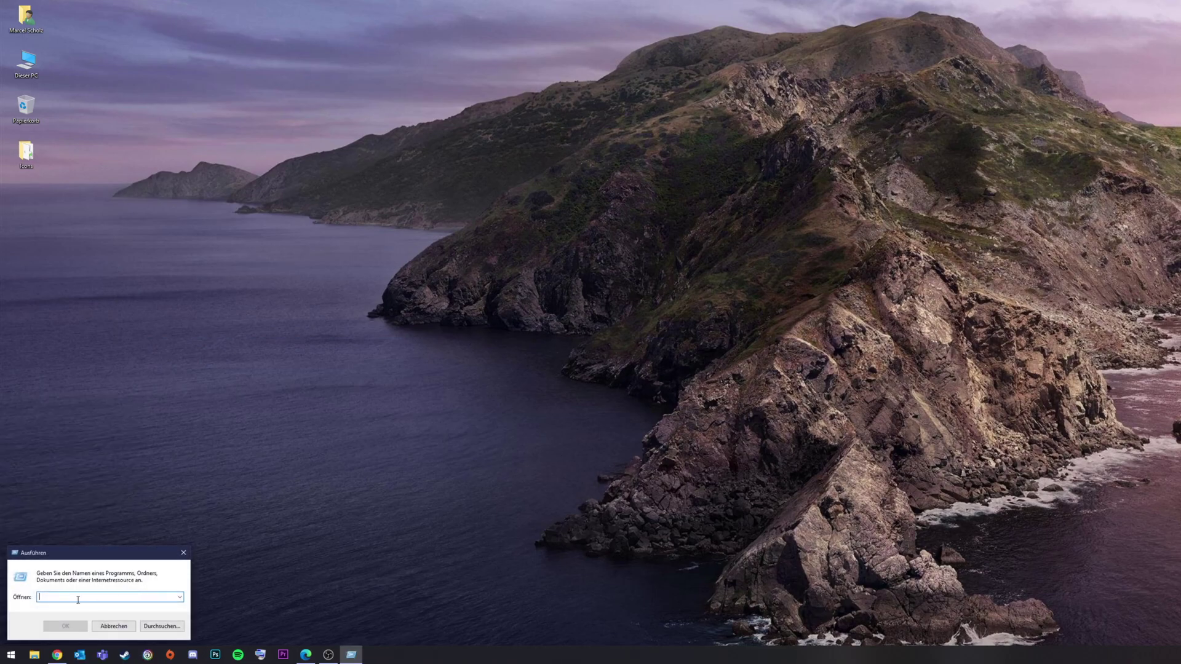
pyautogui.write('\\\\192.168.1')
pyautogui.write('3.1')
pyautogui.press('Return')
pyautogui.moveTo(734, 265); pyautogui.dragTo(424, 268)
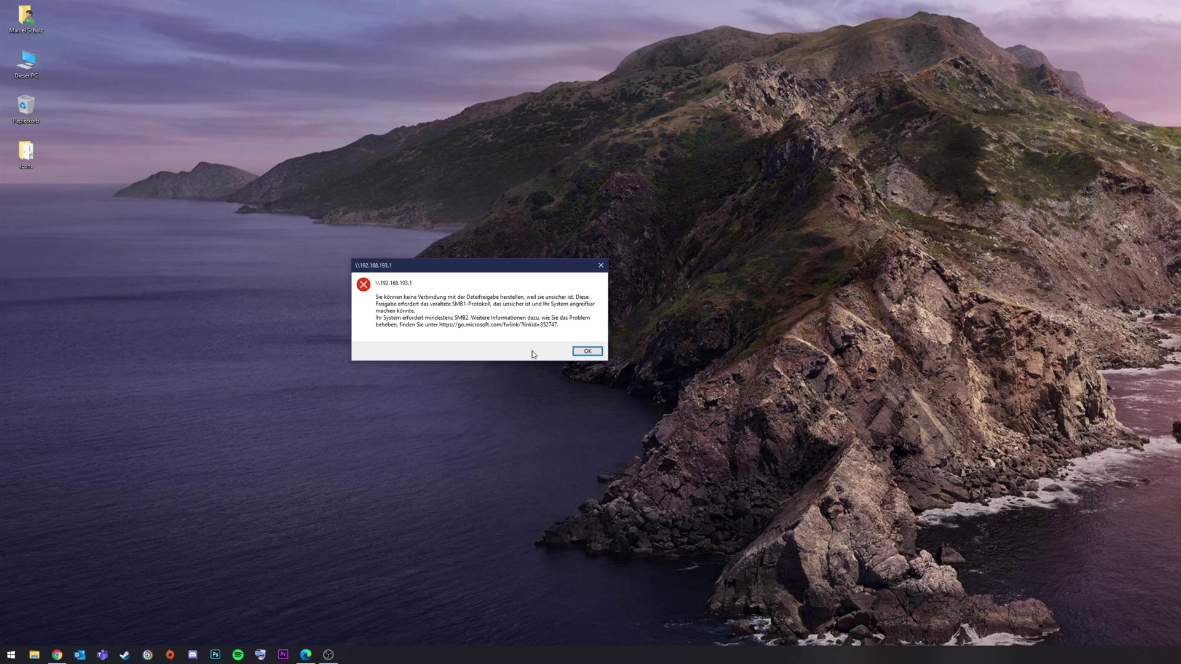
pyautogui.moveTo(502, 270); pyautogui.dragTo(470, 272)
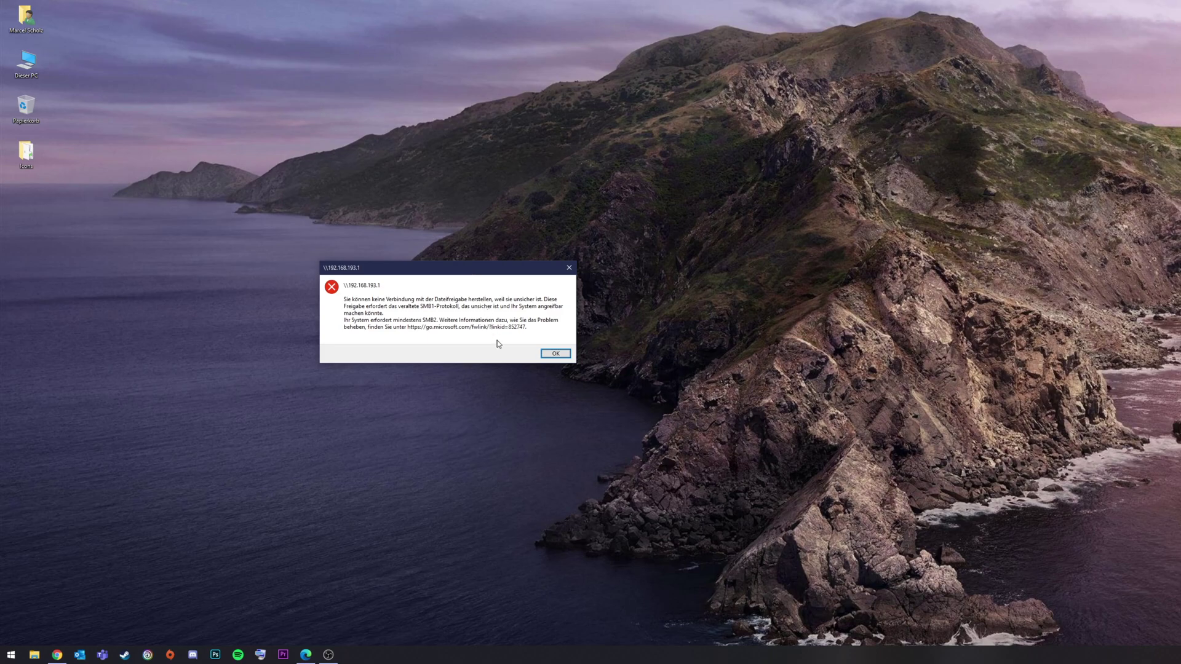
pyautogui.click(554, 355)
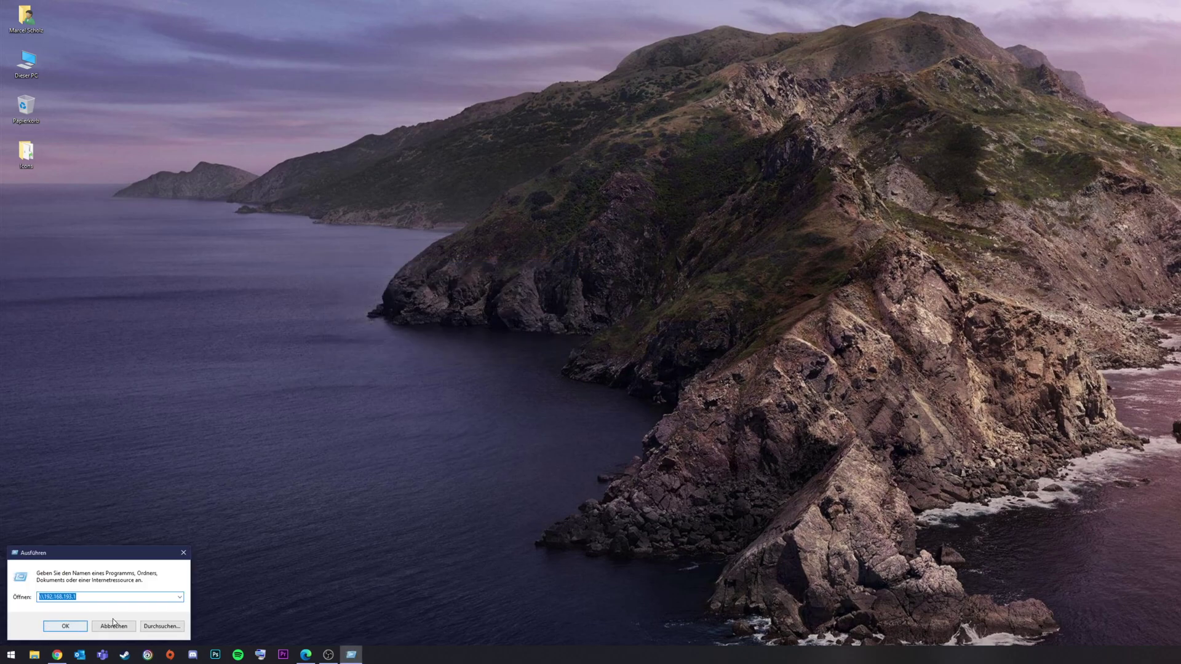
pyautogui.click(114, 626)
# - Open the Windows Features dialog from Programs and Features in the Control Panel
pyautogui.click(11, 655)
pyautogui.write('syst')
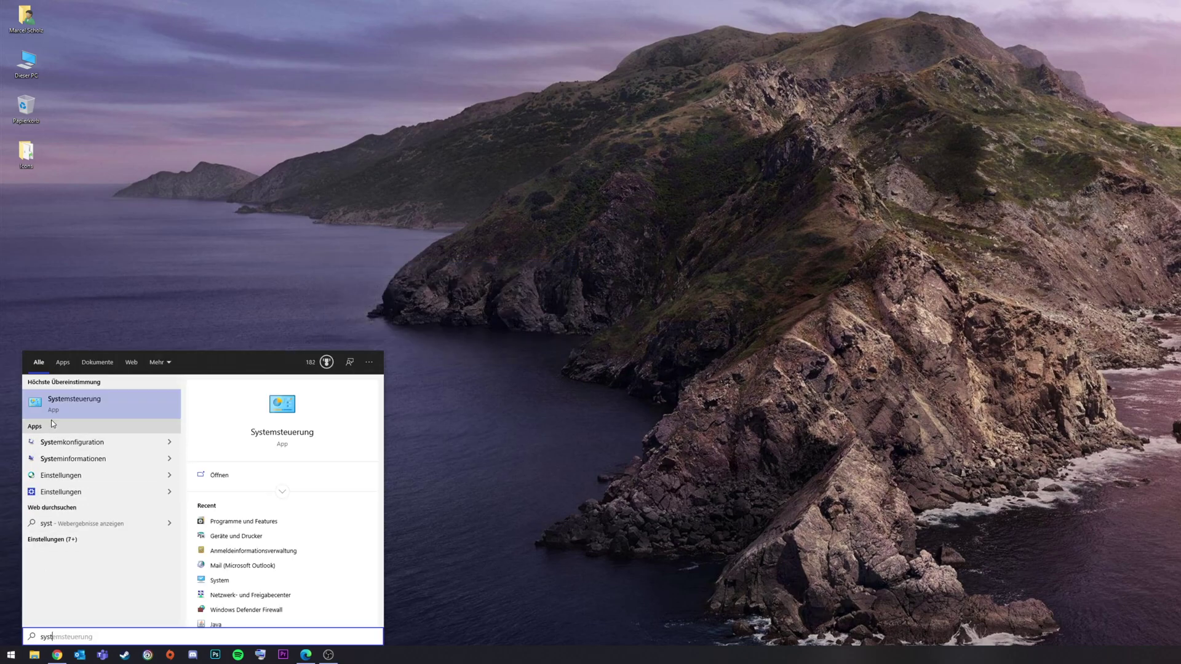
pyautogui.click(60, 413)
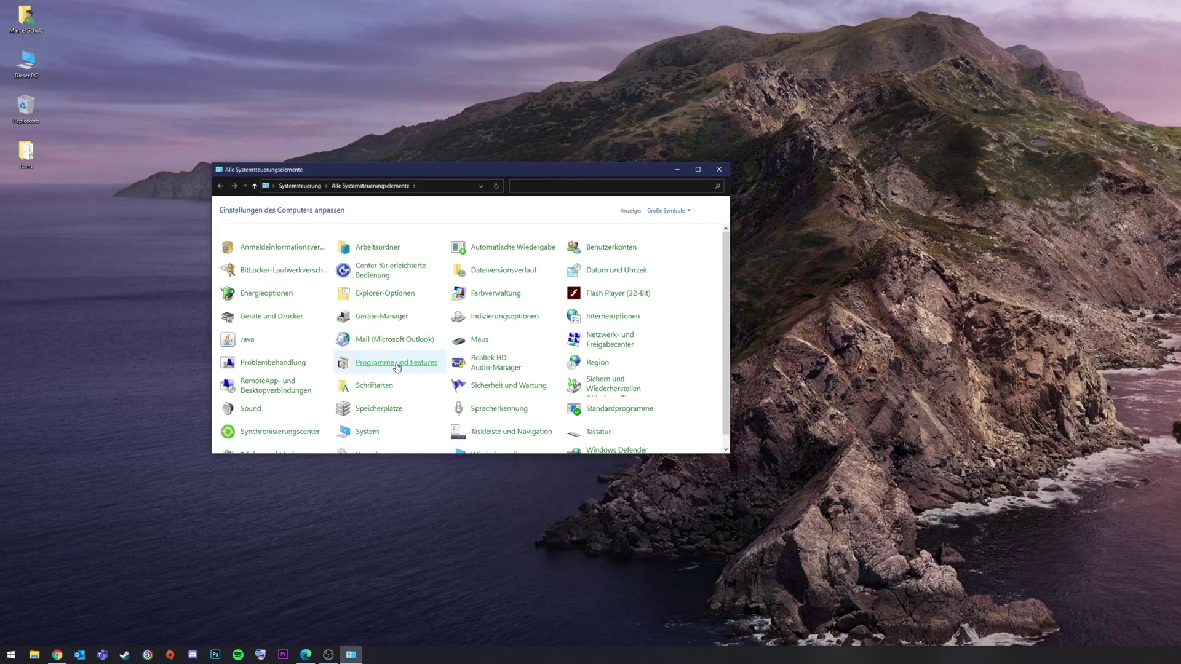
pyautogui.click(397, 365)
pyautogui.click(252, 237)
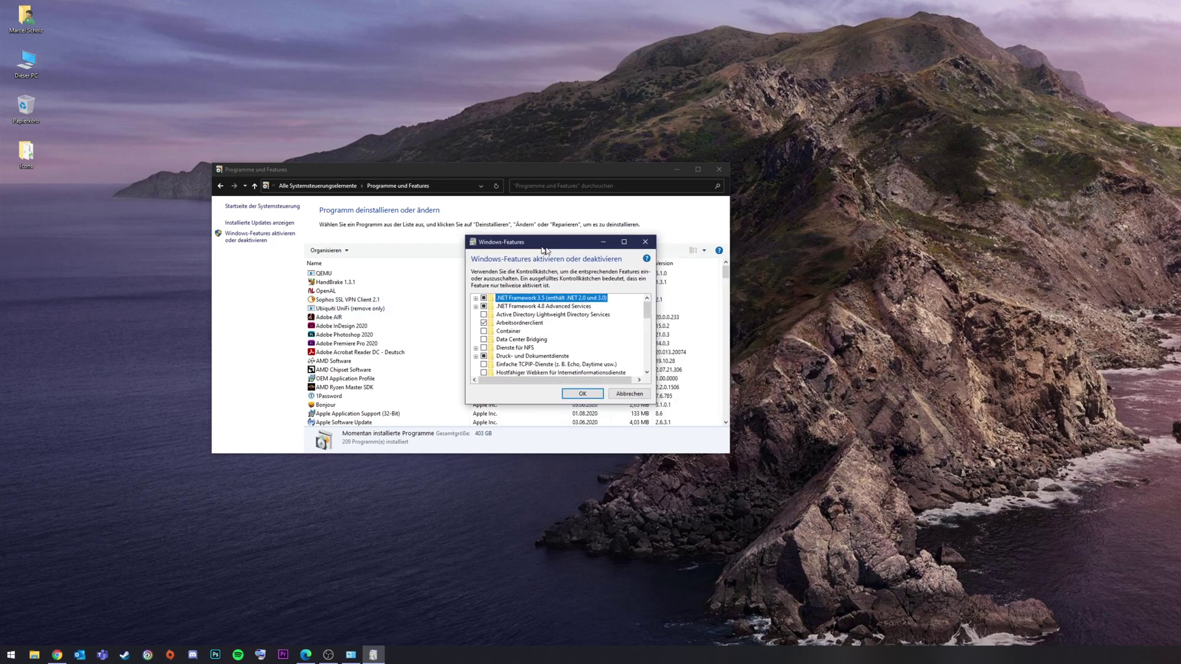
# - Enable SMB 1.0/CIFS file sharing support with all its subcomponents and apply the Windows feature change
pyautogui.scroll(-2, 445, 342)
pyautogui.scroll(-3, 445, 343)
pyautogui.scroll(-1, 445, 344)
pyautogui.scroll(-1, 445, 343)
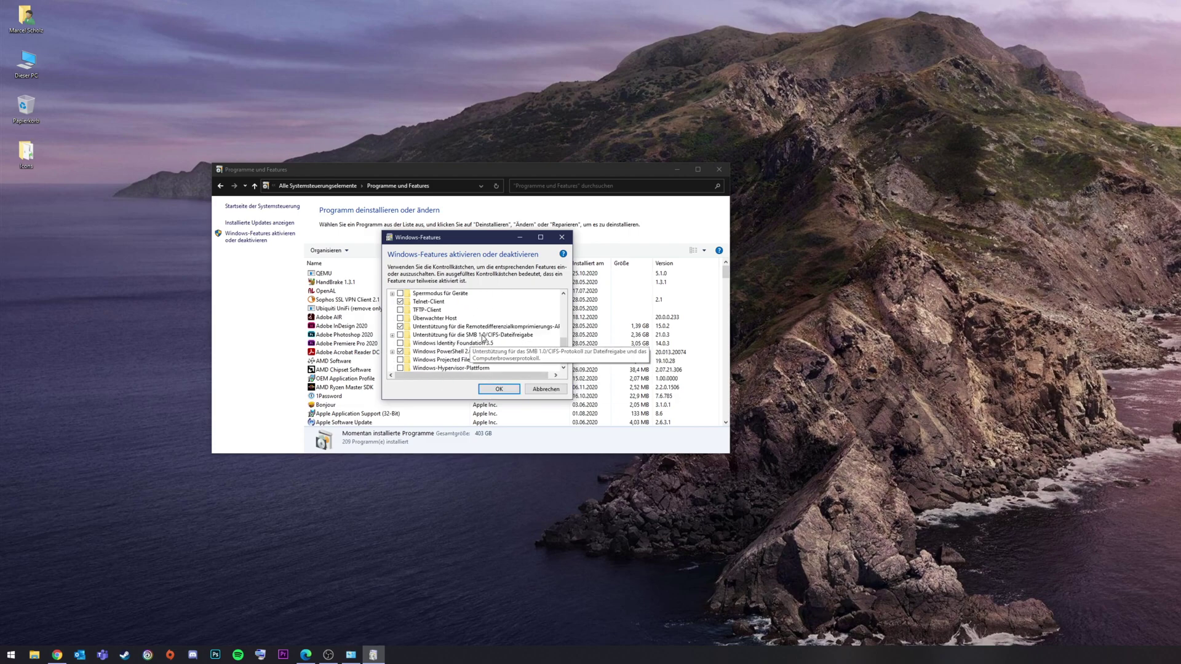
pyautogui.click(400, 335)
pyautogui.click(392, 336)
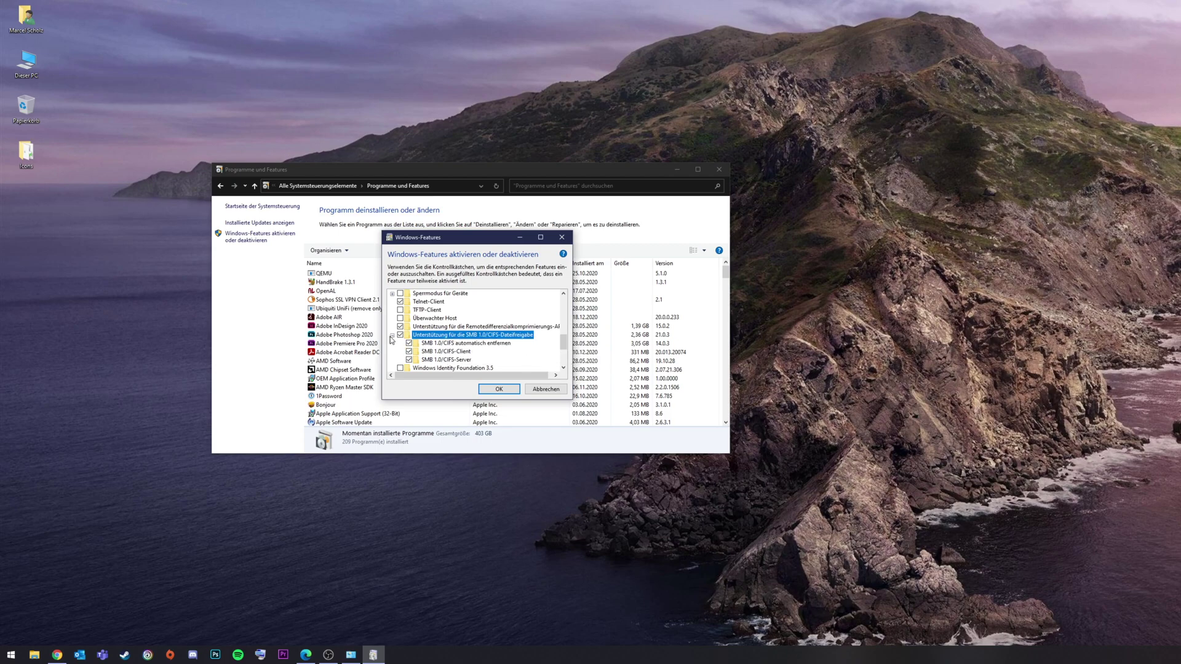
pyautogui.click(392, 335)
pyautogui.click(497, 390)
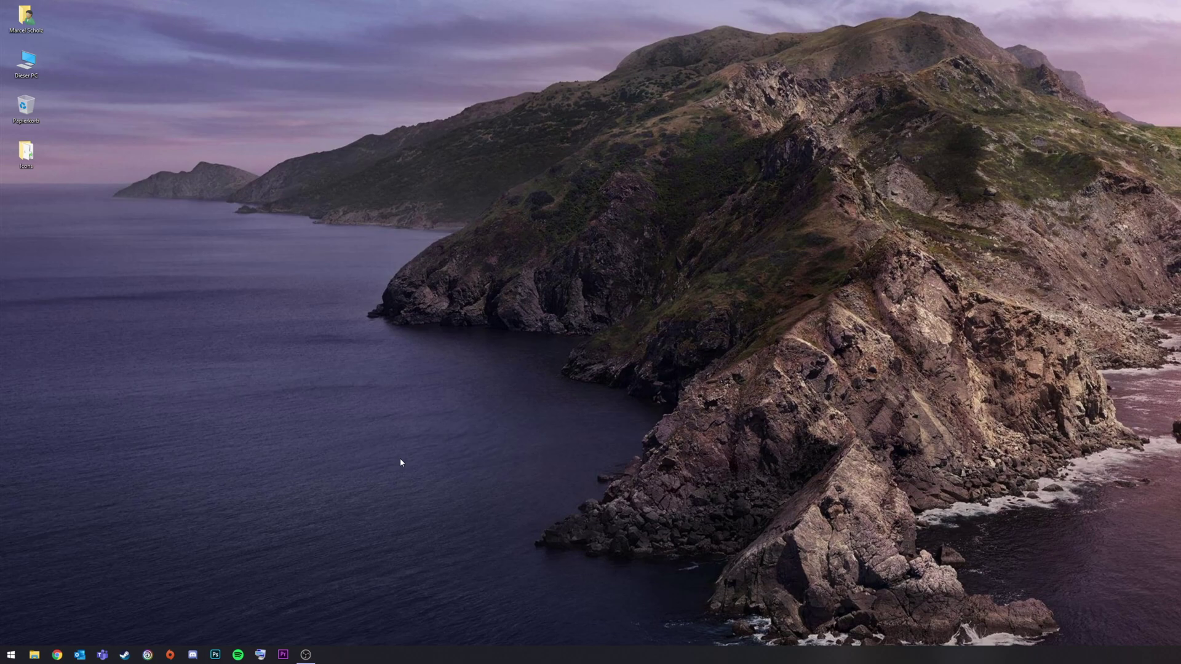
# - Open the network path \\192.168.193.1 through the Run dialog
pyautogui.press('super+r')
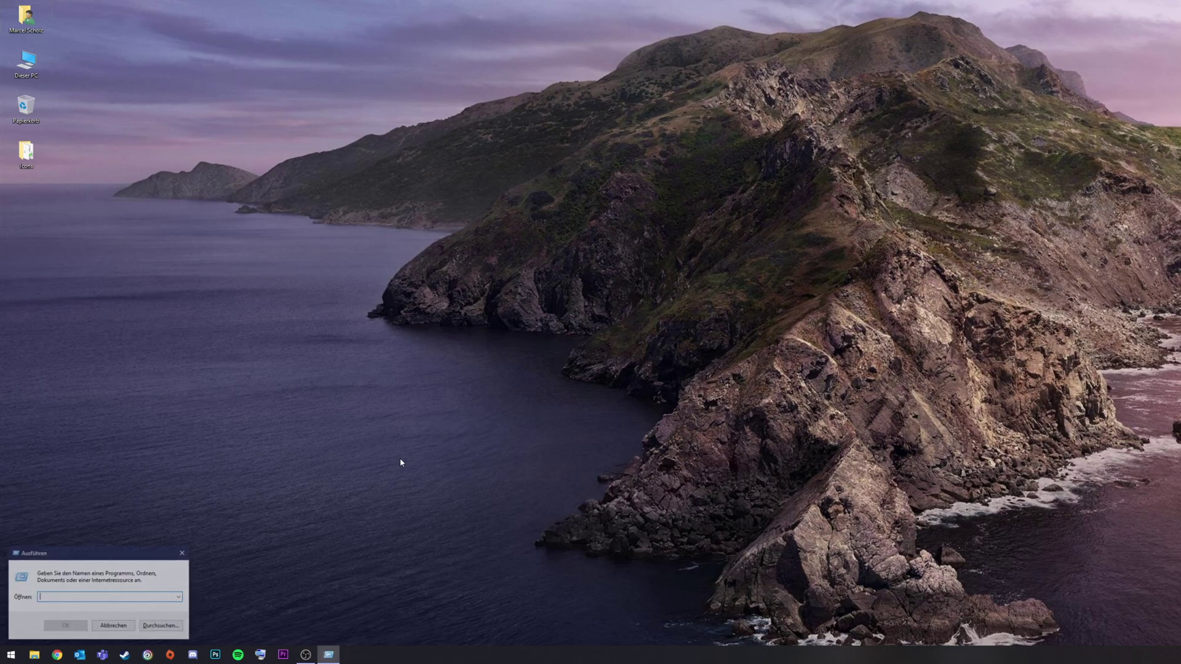
pyautogui.write('\\\\')
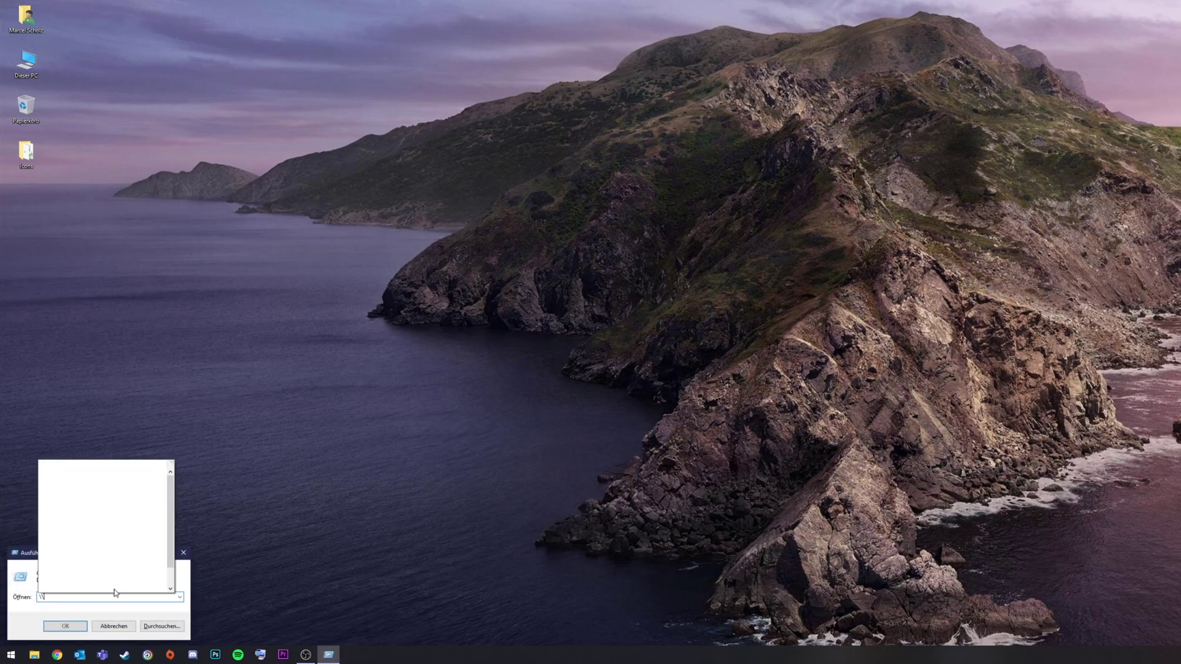
pyautogui.write('192.168.193.1')
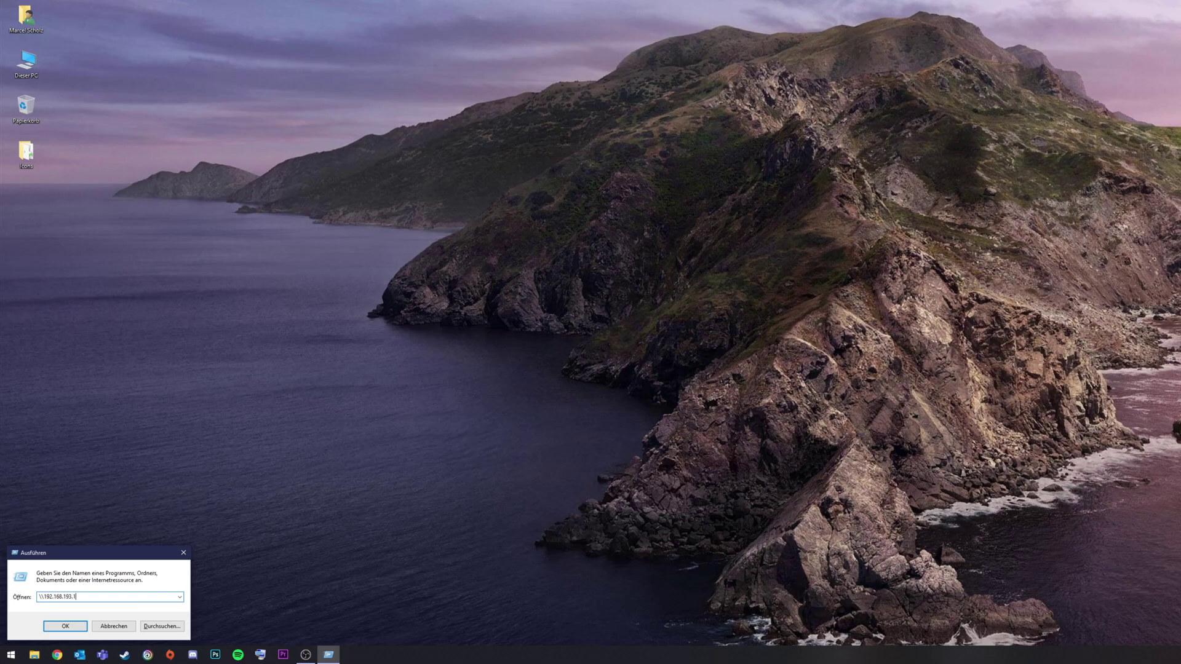
pyautogui.press('Return')
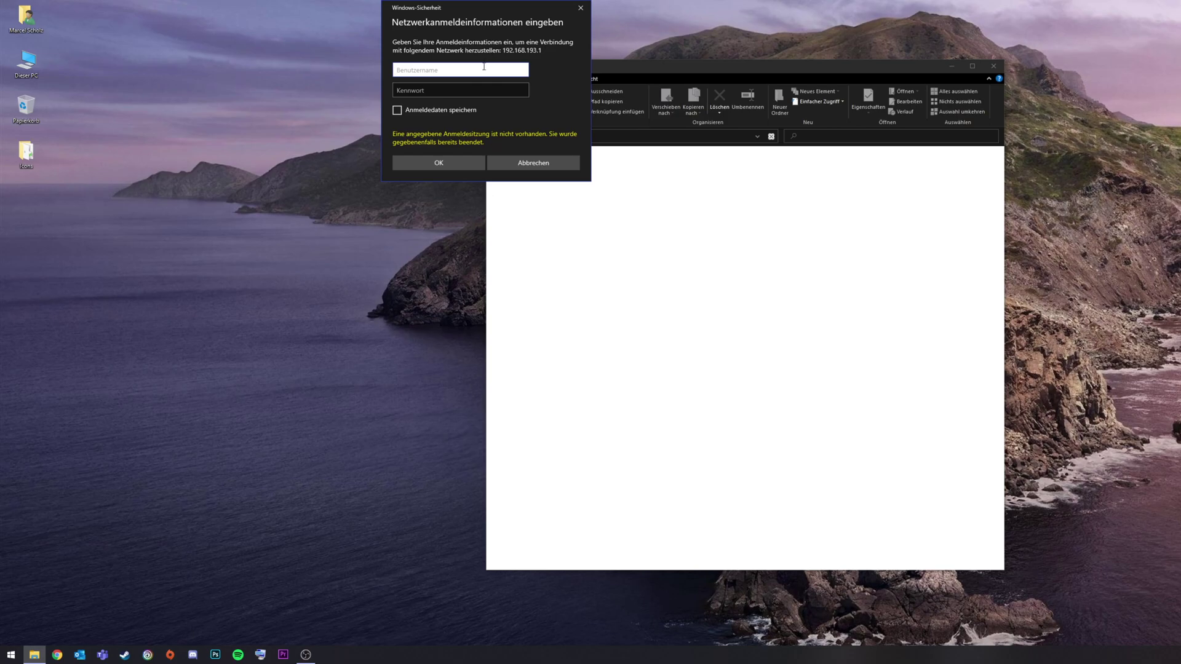
# - Sign in to the network share with the FRITZ!Box user name and account password
pyautogui.write('marcel')
pyautogui.press('Tab')
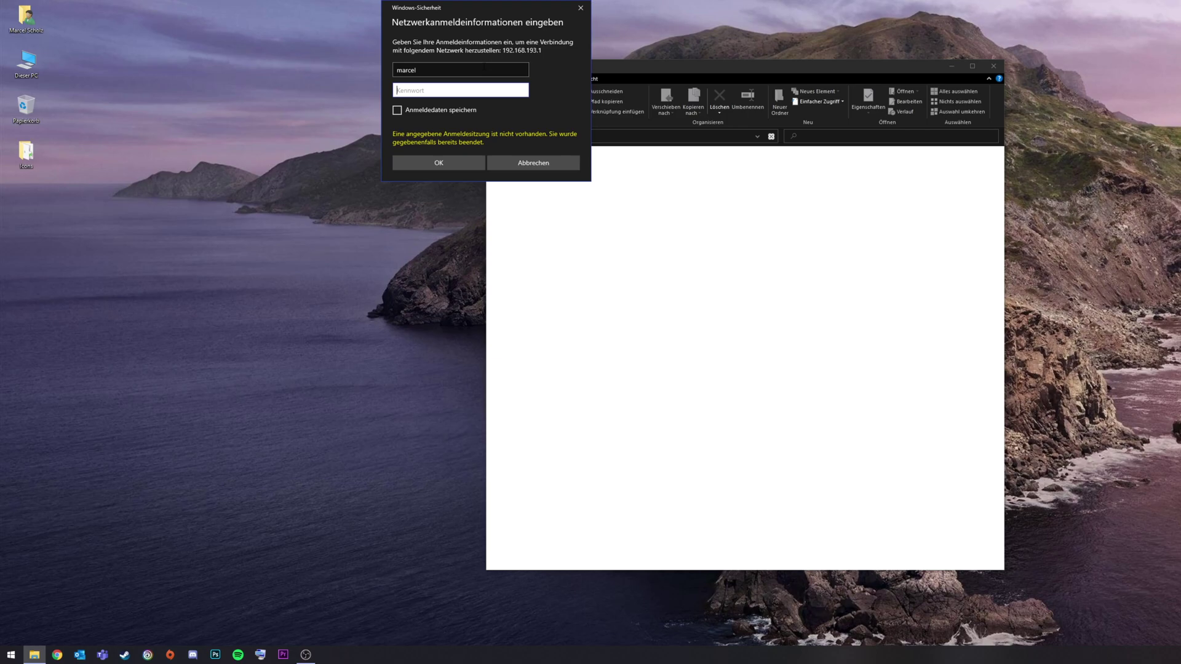
pyautogui.write('********')
pyautogui.press('Return')
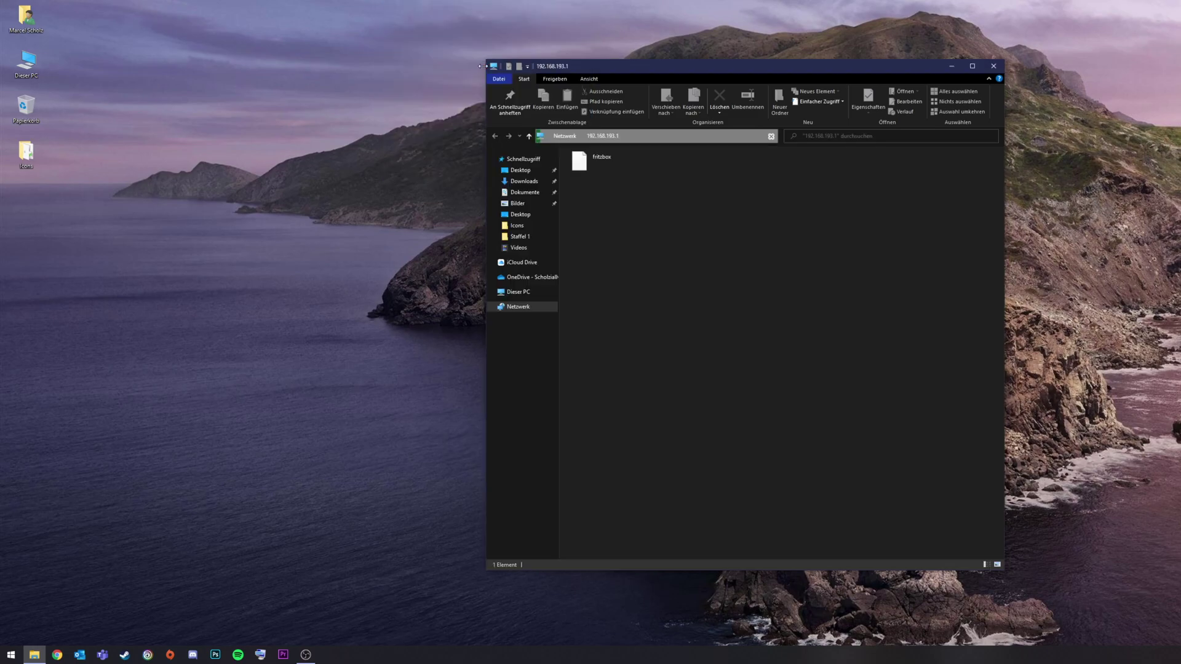
# - Create a new folder named "dfgsdgsdfg" inside the fritzbox share
pyautogui.doubleClick(611, 160)
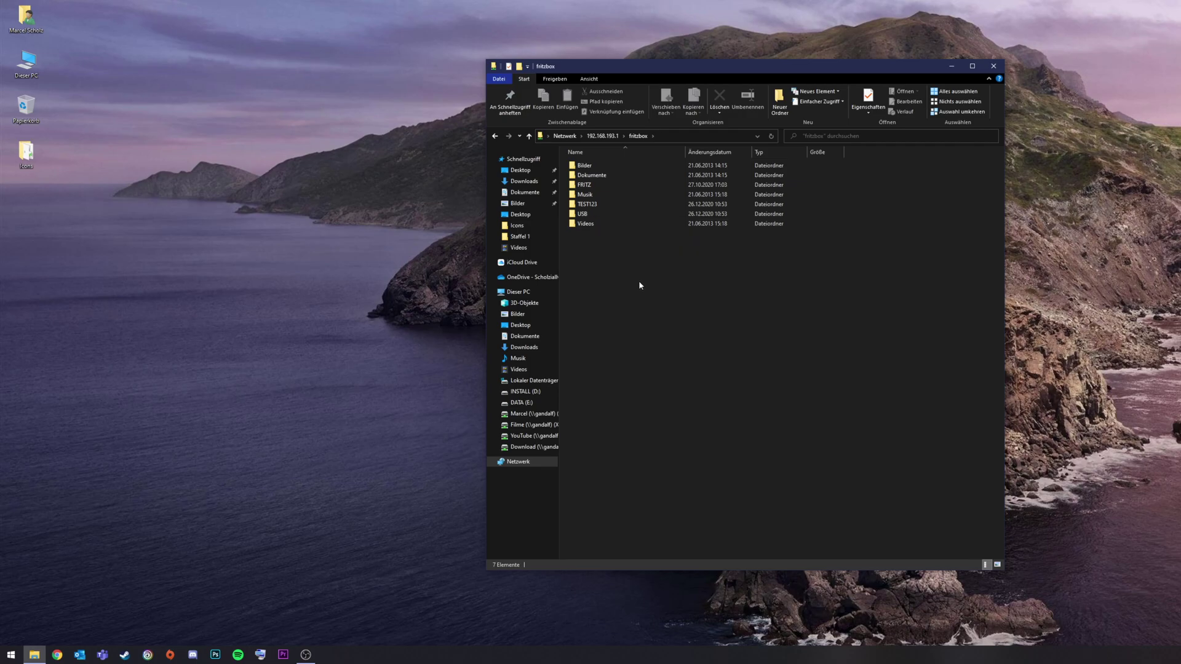
pyautogui.rightClick(592, 269)
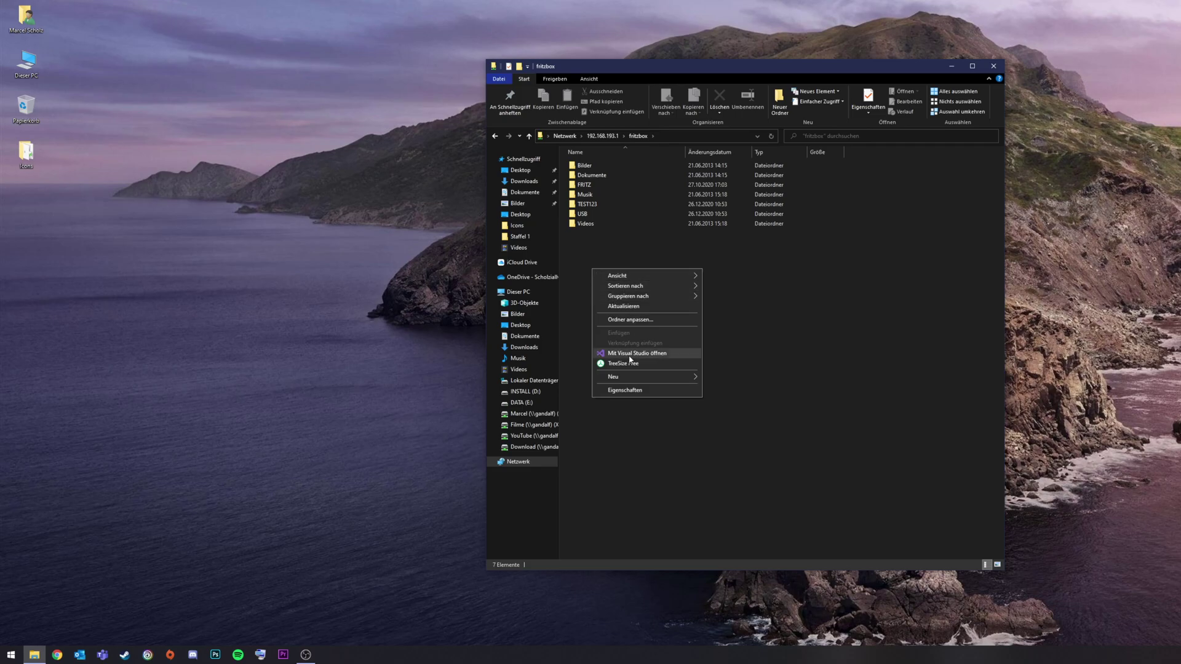
pyautogui.moveTo(636, 383)
pyautogui.click(776, 378)
pyautogui.write('dfgsdgsdfg')
pyautogui.click(637, 330)
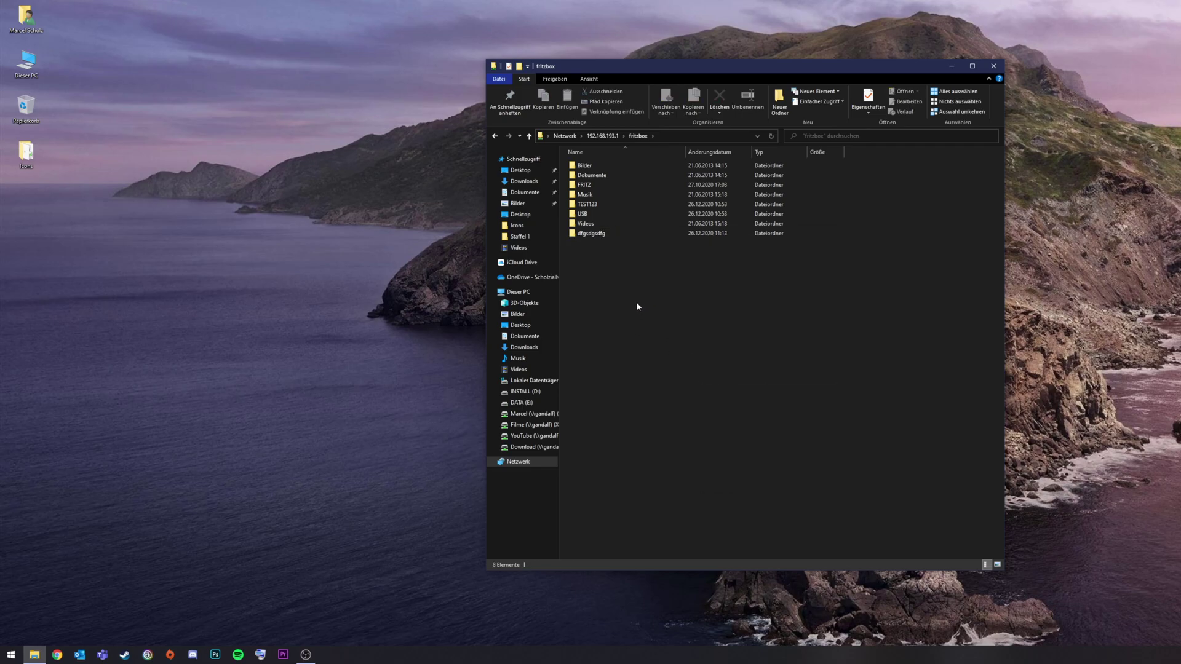
# - Launch Microsoft Edge to bring up the FRITZ!Box login page
pyautogui.click(112, 639)
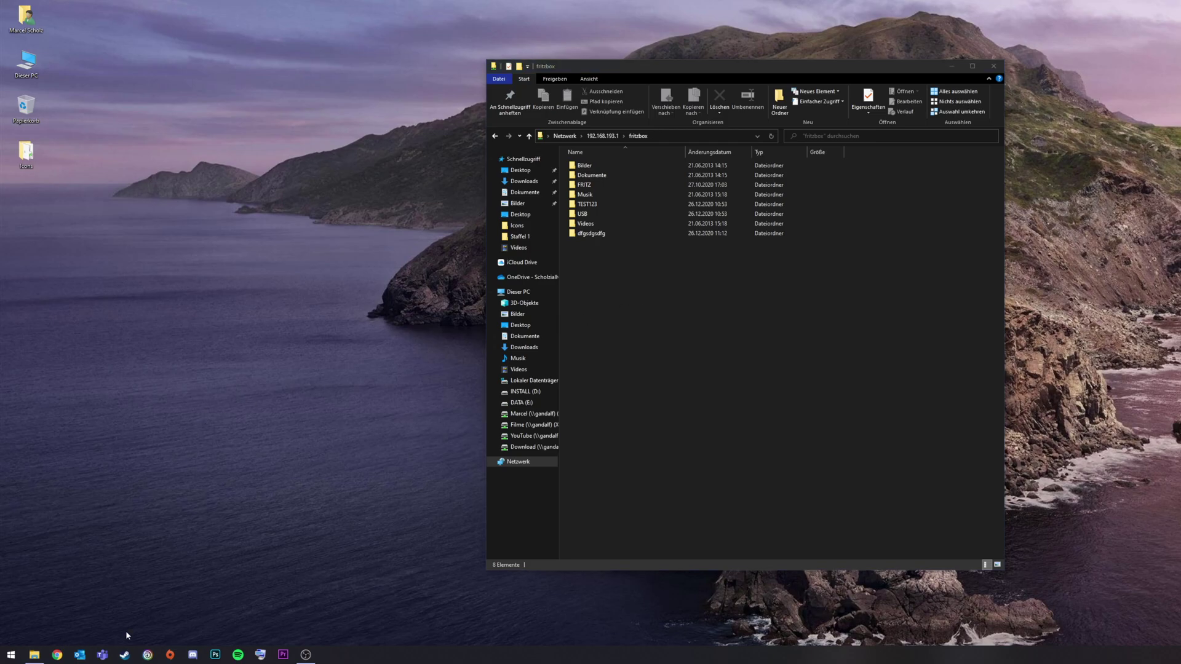
pyautogui.press('super')
pyautogui.write('ed')
pyautogui.press('Return')
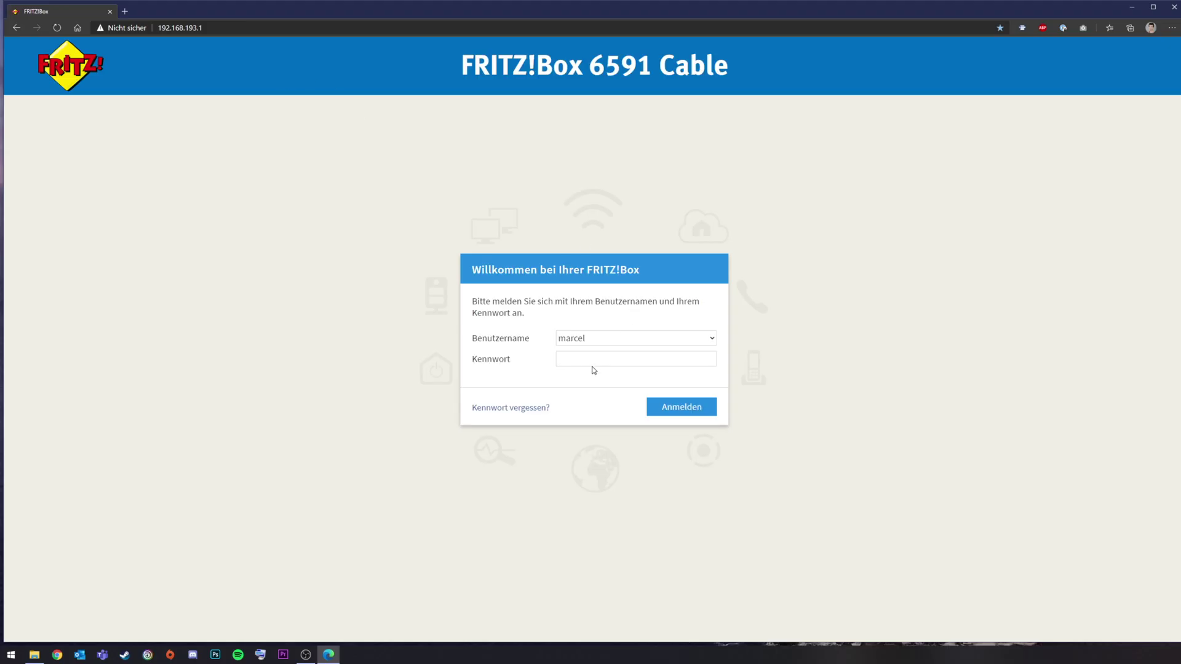
# - Try to sign in to the FRITZ!Box interface with the preselected user and the account password
pyautogui.click(589, 342)
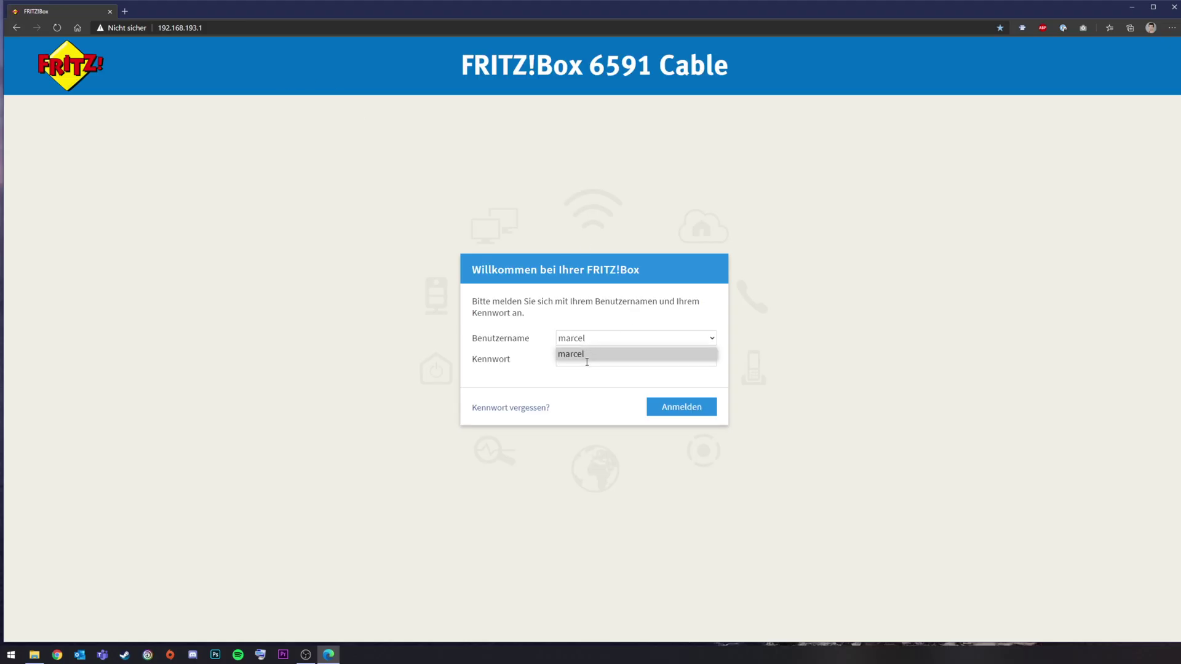
pyautogui.click(587, 362)
pyautogui.write('******')
pyautogui.press('Return')
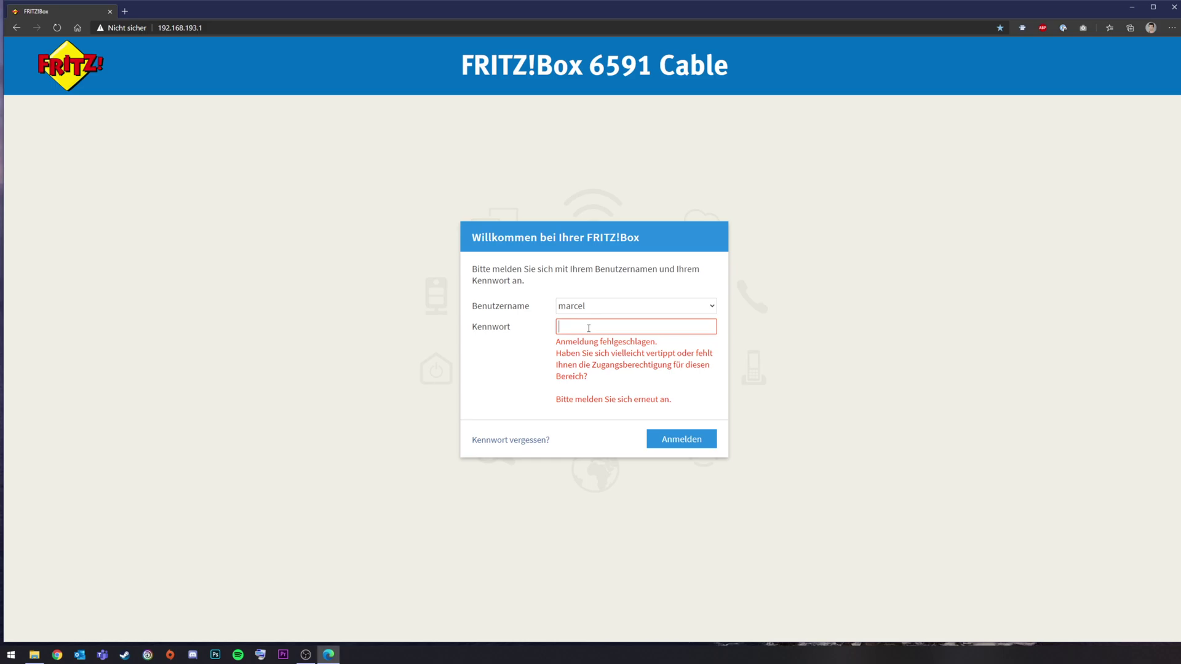
# - Re-enter the account password and sign in to the FRITZ!Box interface
pyautogui.write('***')
pyautogui.press('BackSpace')
pyautogui.press('BackSpace')
pyautogui.press('BackSpace')
pyautogui.write('*******')
pyautogui.press('Return')
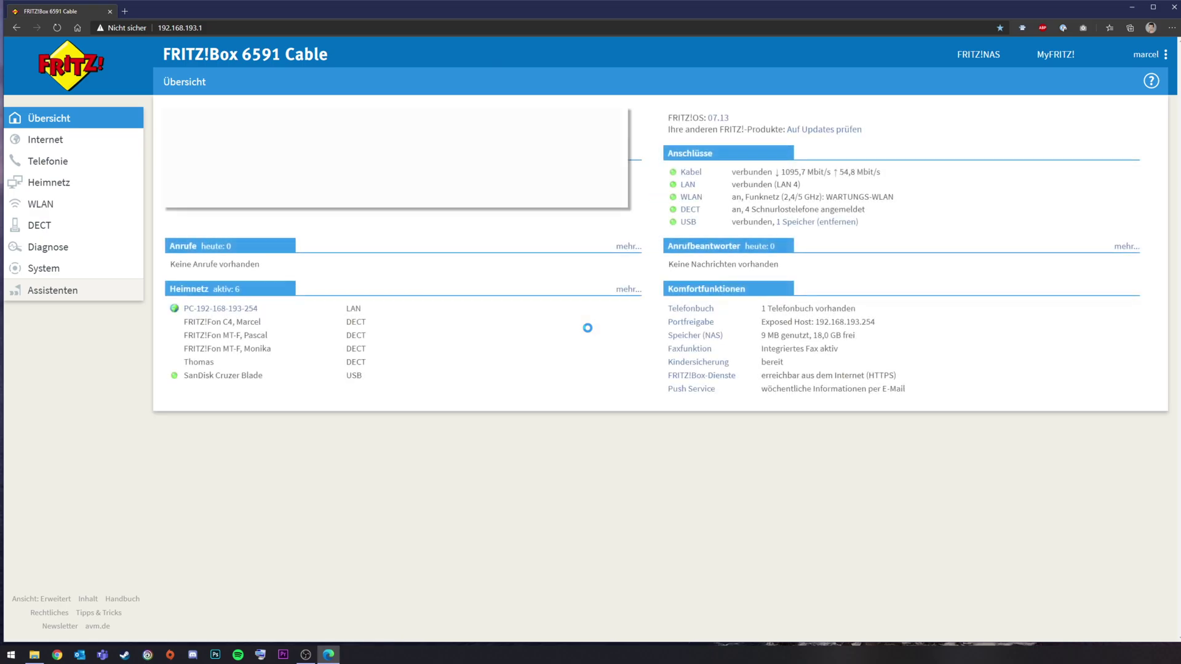
# - Open FRITZ!NAS and compare its folder list with the fritzbox share in File Explorer
pyautogui.click(981, 56)
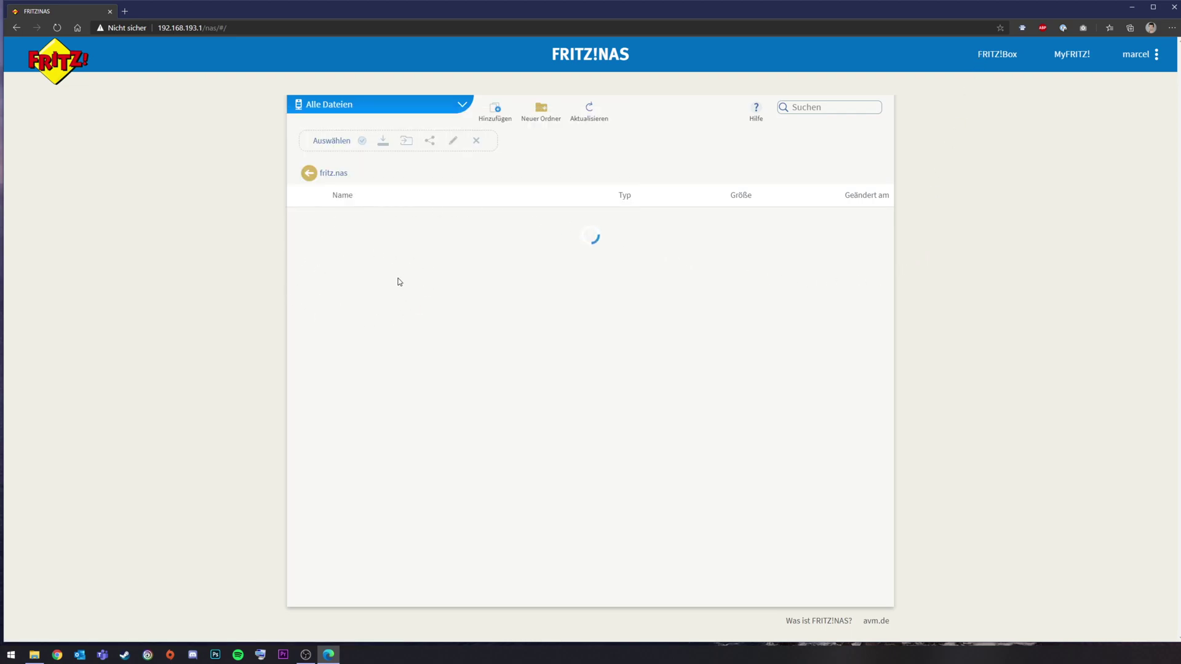
pyautogui.click(35, 654)
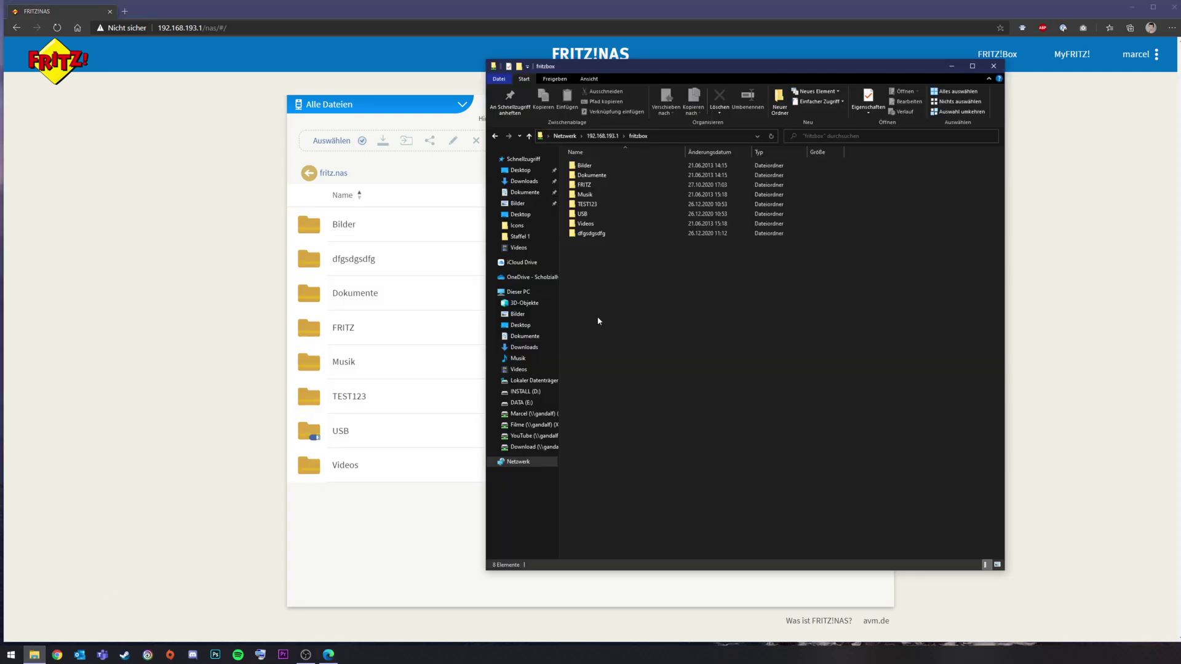
pyautogui.click(328, 602)
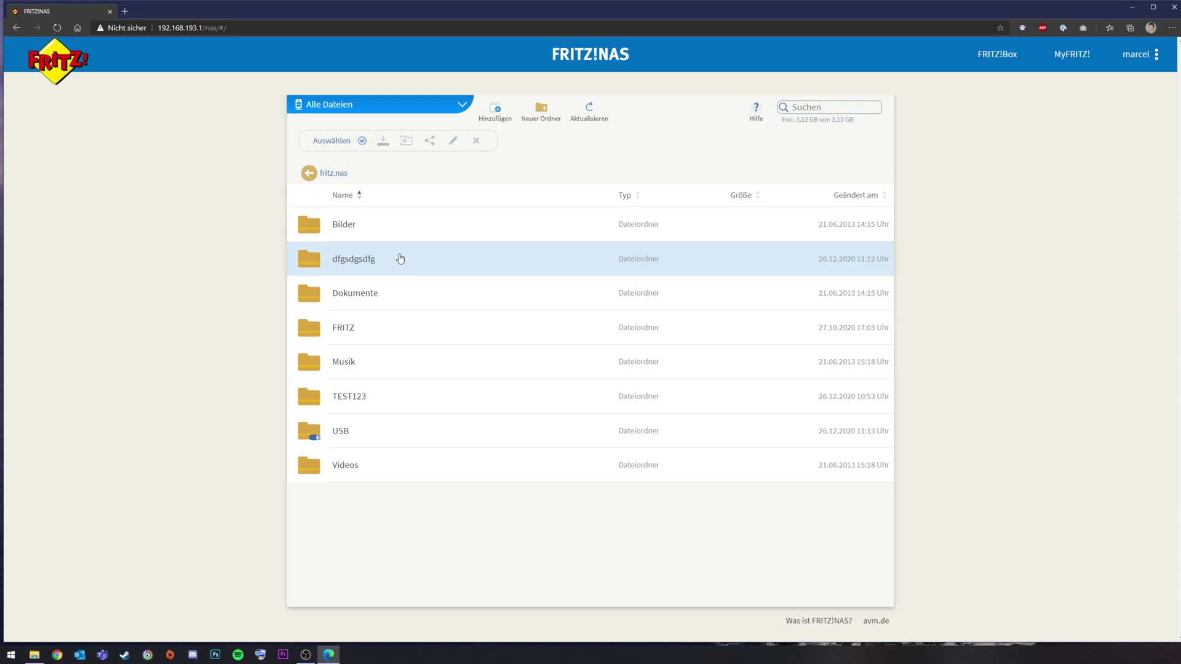
# - Share the "dfgsdgsdfg" folder in FRITZ!NAS and copy its download link to the clipboard
pyautogui.rightClick(379, 261)
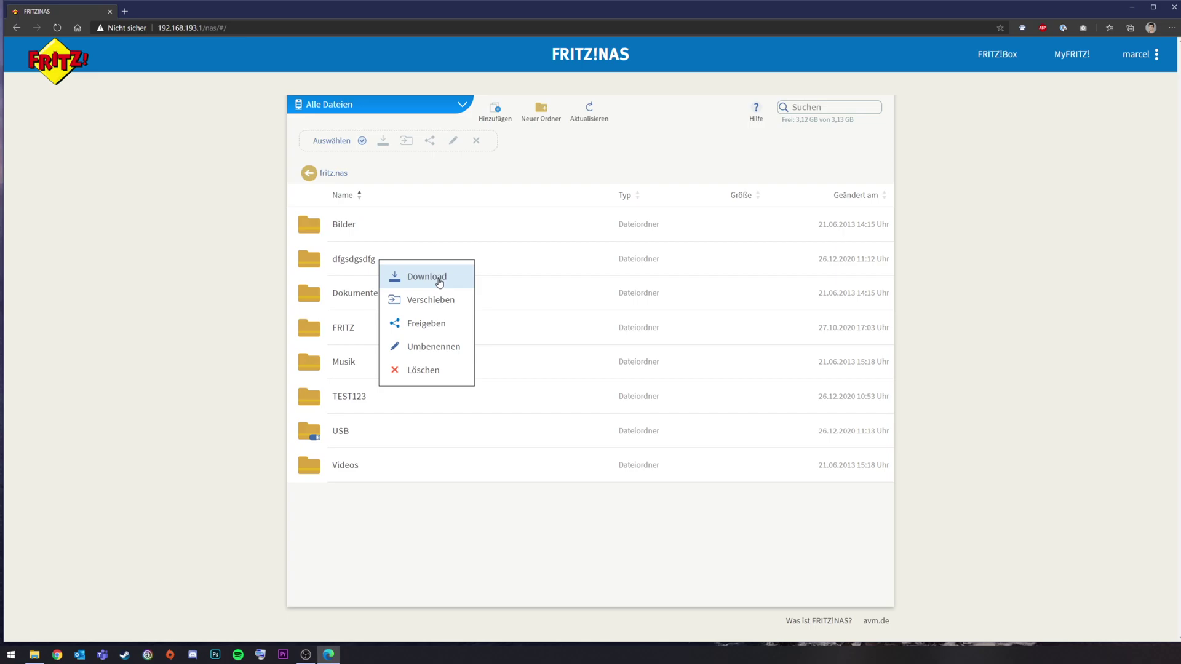
pyautogui.click(431, 324)
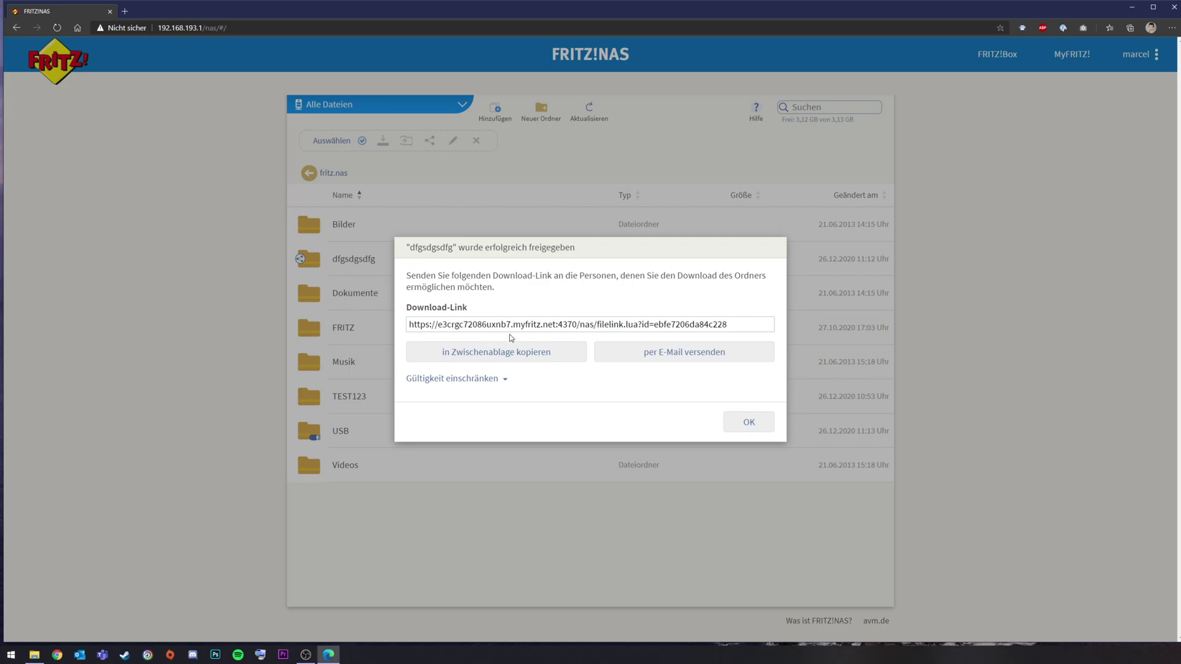
pyautogui.click(492, 351)
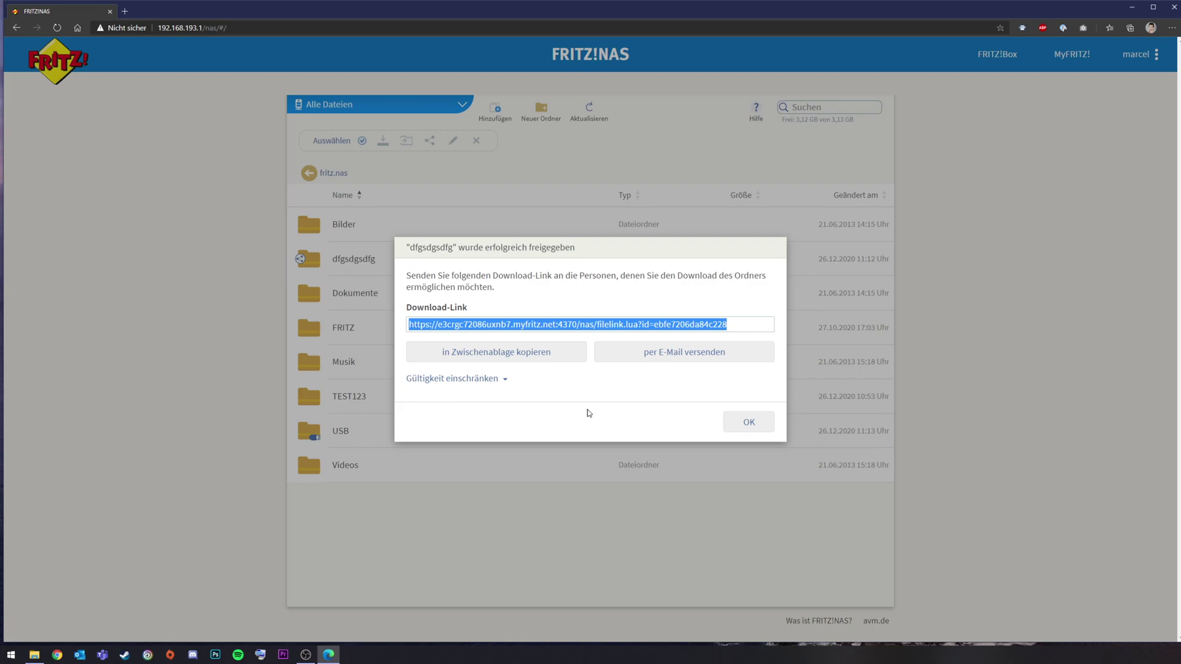
pyautogui.click(758, 427)
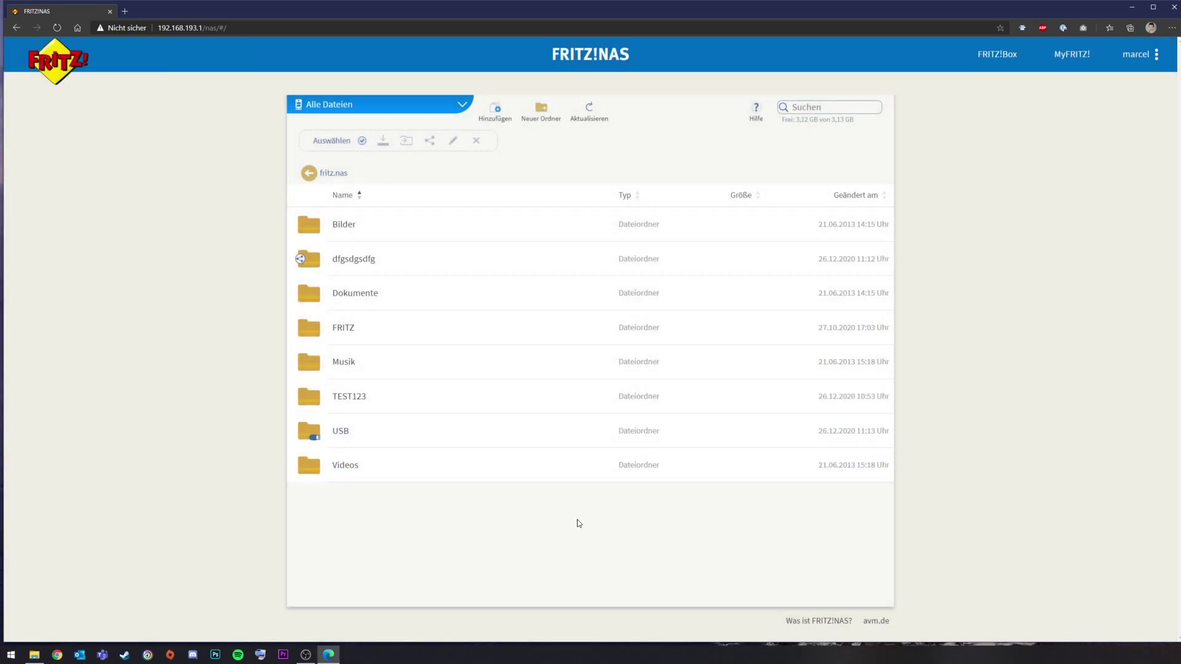